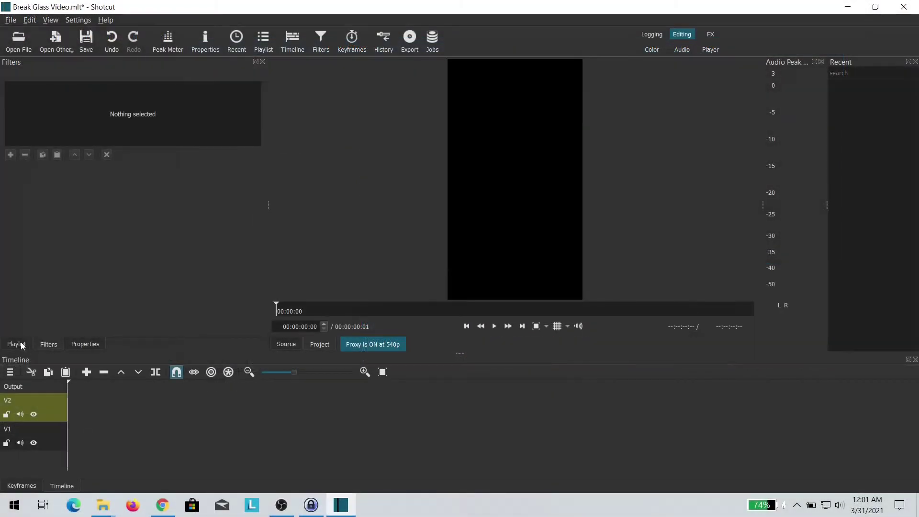
- Place Break Glass JW 2.MTS from the playlist on track V2 and cue the footage at about 44 seconds
left_click(16, 344)
left_click_drag(96, 136, 175, 407)
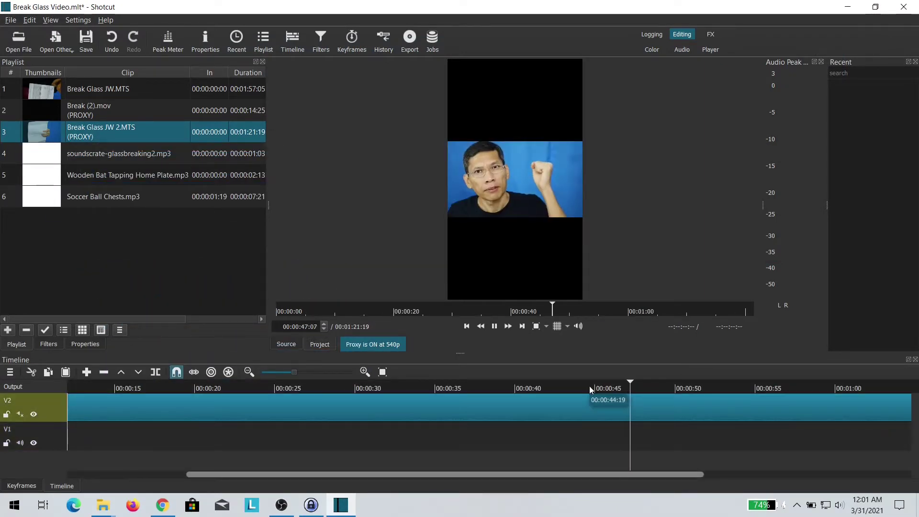
key("space")
left_click(575, 385)
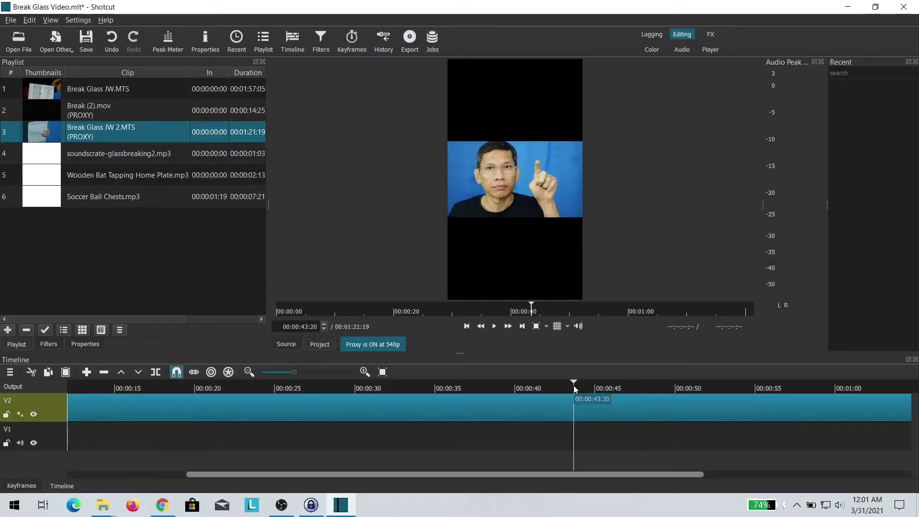
left_click(579, 385)
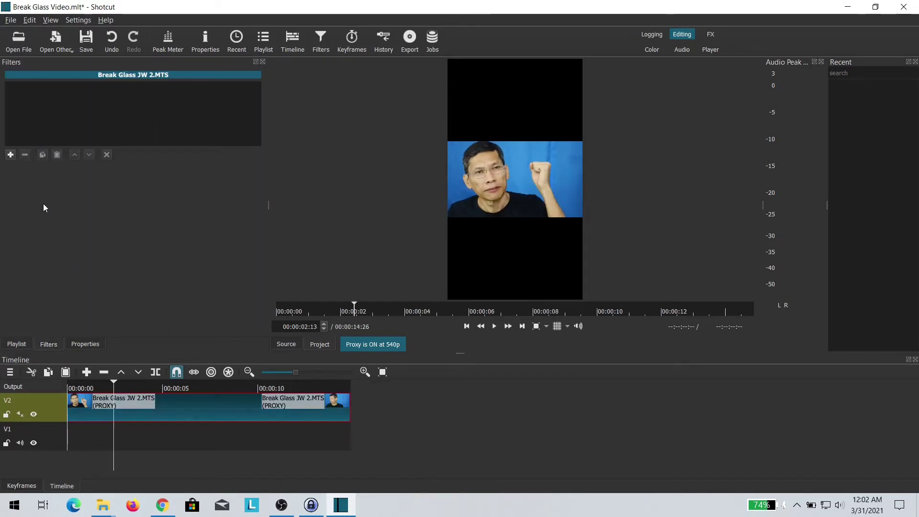
- Add a Chroma Key: Simple filter to the Break Glass JW 2.MTS clip and sample the blue backdrop as its key color
left_click(10, 155)
type("ch")
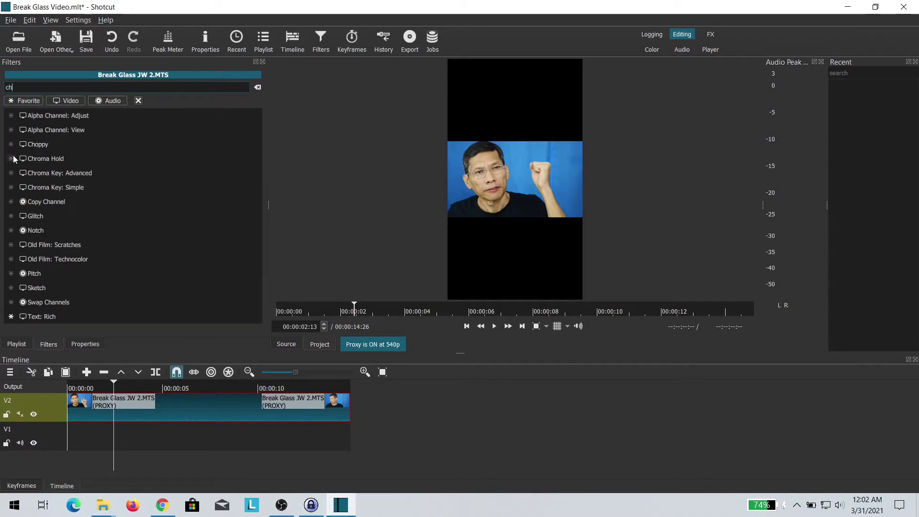
left_click(42, 188)
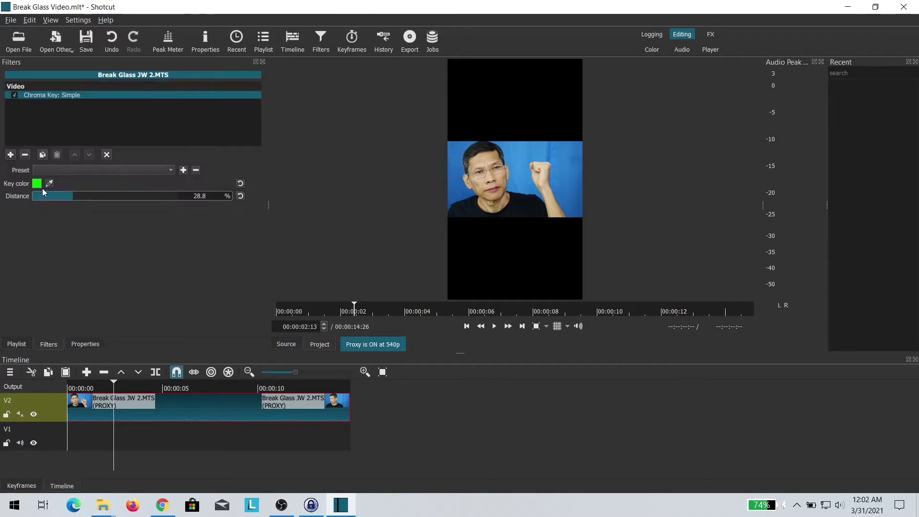
left_click(50, 183)
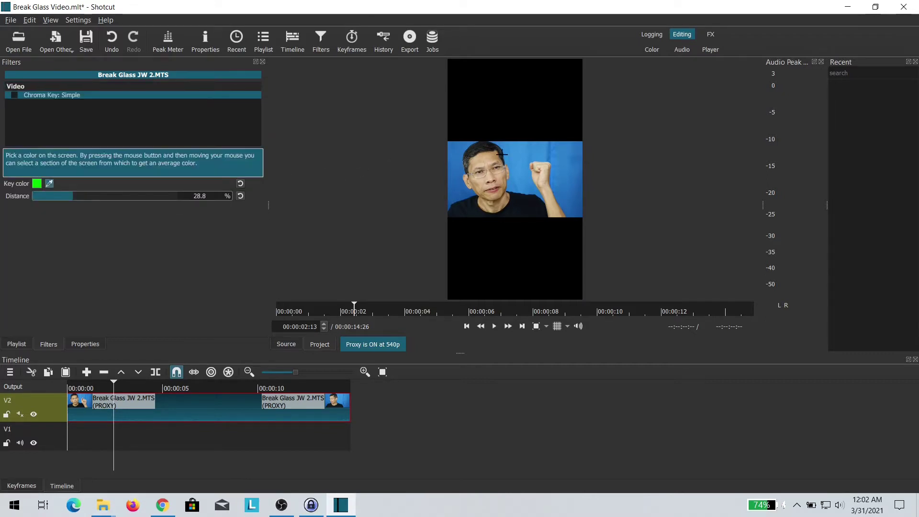
left_click_drag(519, 148, 534, 159)
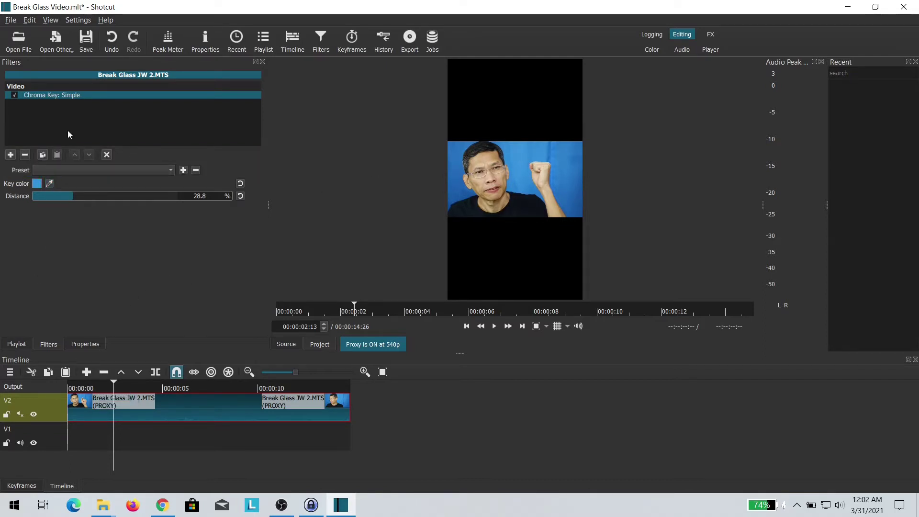
- Create a color clip in fully opaque black (#FF000000)
left_click(65, 48)
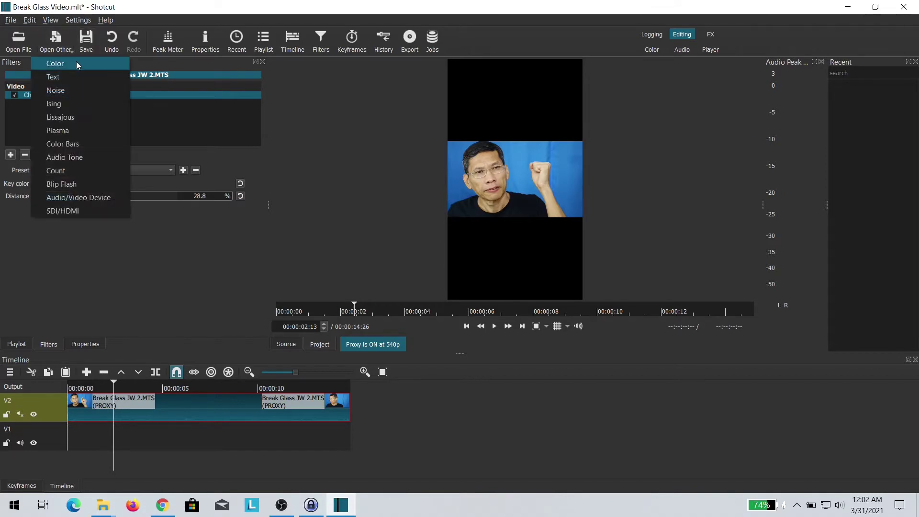
left_click(75, 63)
left_click(388, 233)
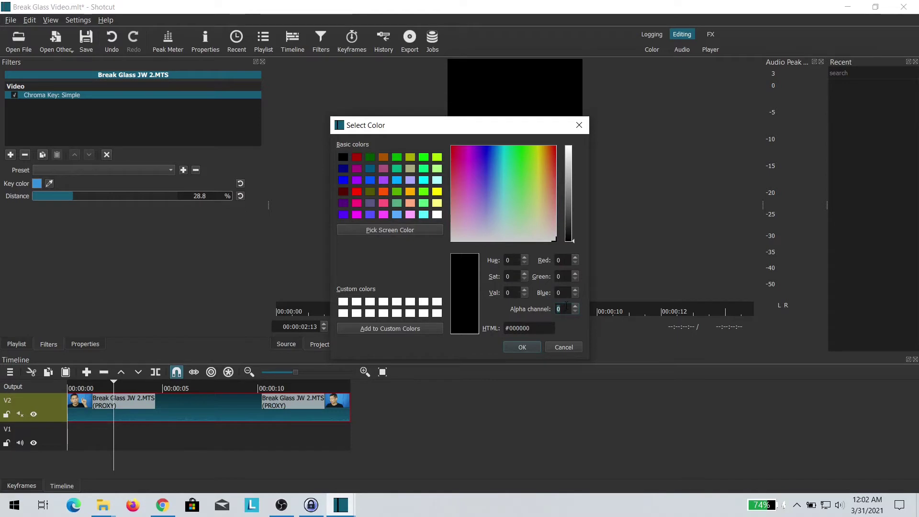
type("255")
left_click(521, 347)
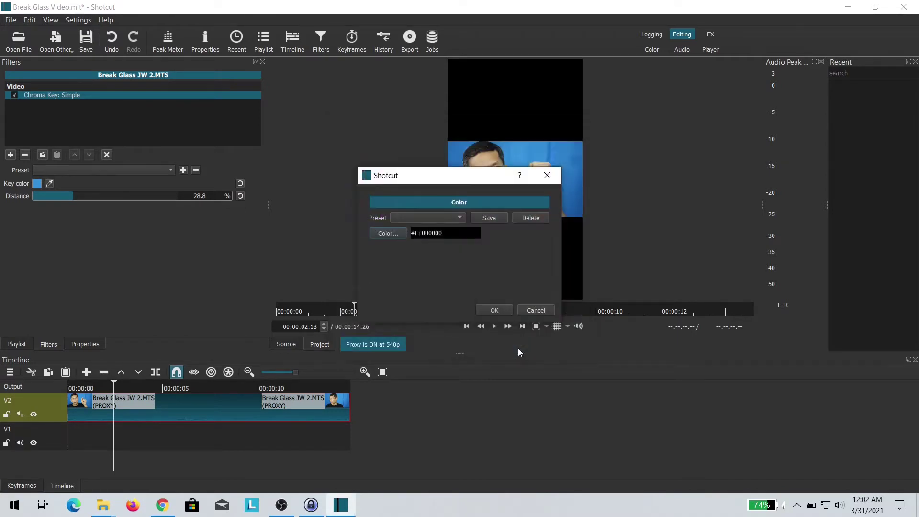
left_click(494, 309)
- Place the black color clip at the start of track V1 and extend it to the end of the footage on V2
left_click_drag(506, 185, 100, 439)
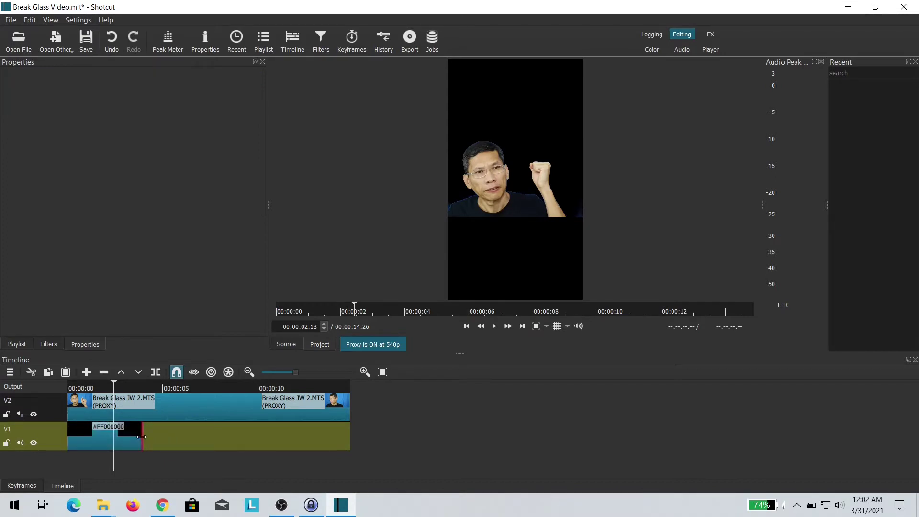
left_click_drag(142, 436, 293, 440)
left_click_drag(350, 438, 354, 441)
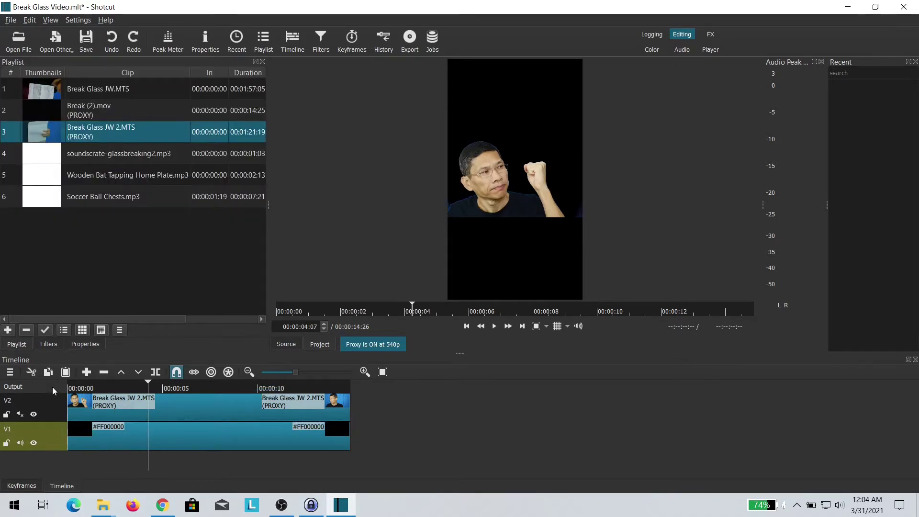
- Add a video track above V2 and place Break (2).mov on it, starting at about 8.5 seconds
right_click(53, 391)
mouse_move(82, 395)
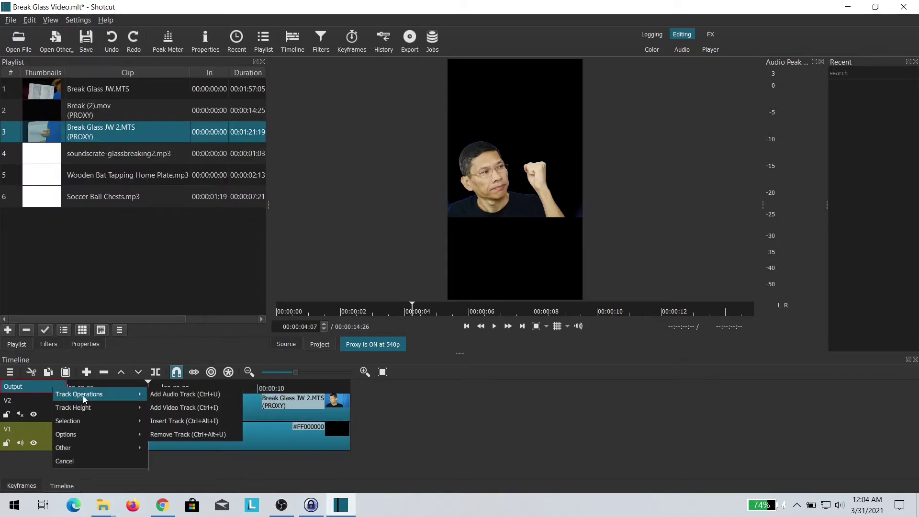
left_click(165, 407)
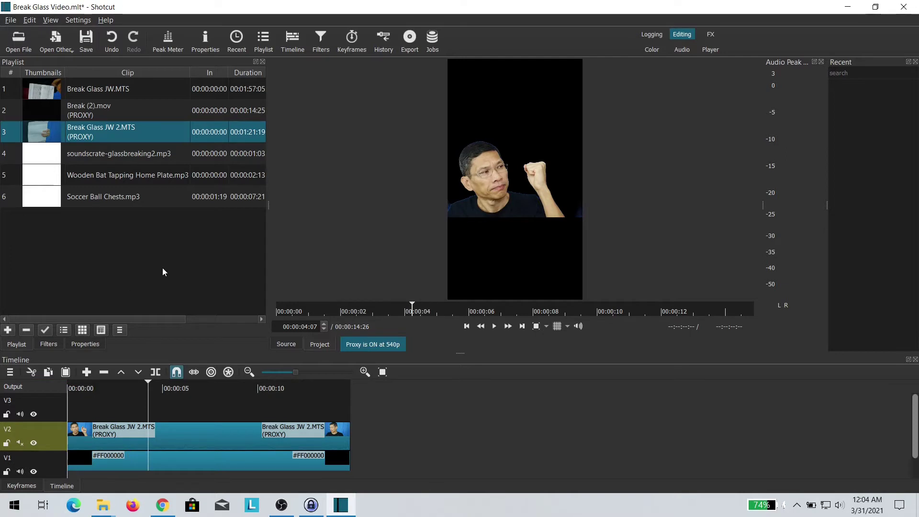
left_click(91, 113)
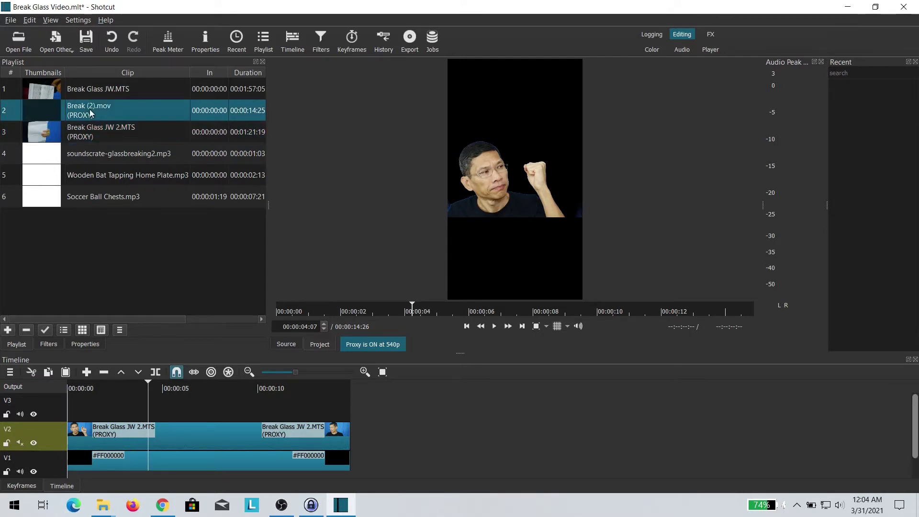
left_click_drag(105, 114, 257, 406)
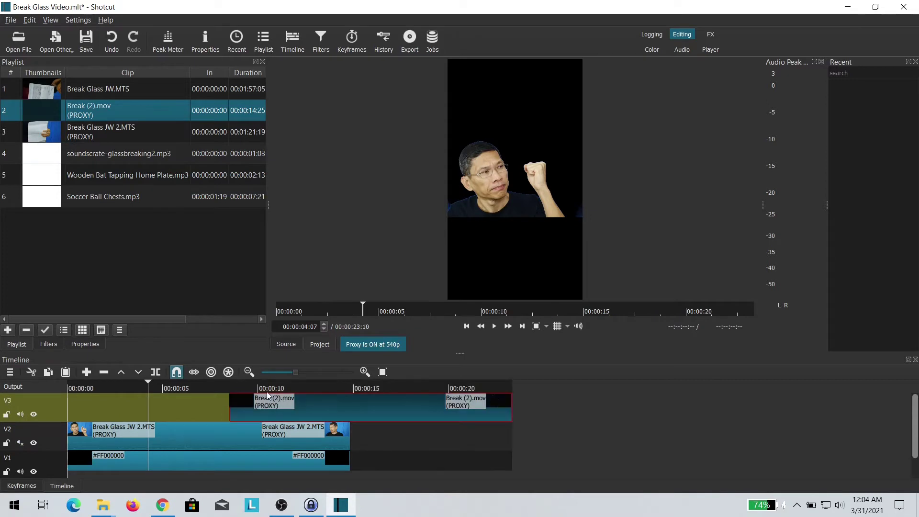
- Preview the glass-breaking clip on V3 and trim its end to about 13 seconds on the timeline
left_click(253, 387)
key("space")
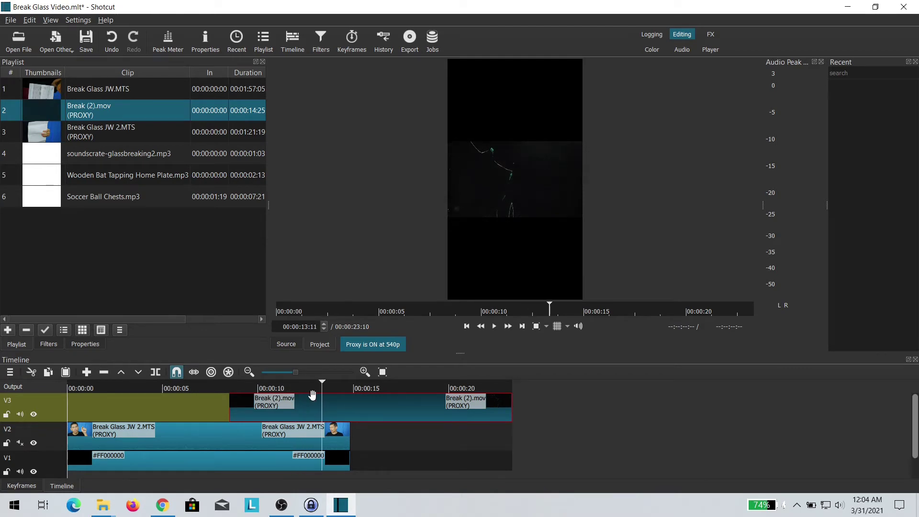
left_click(235, 388)
left_click_drag(511, 409, 307, 408)
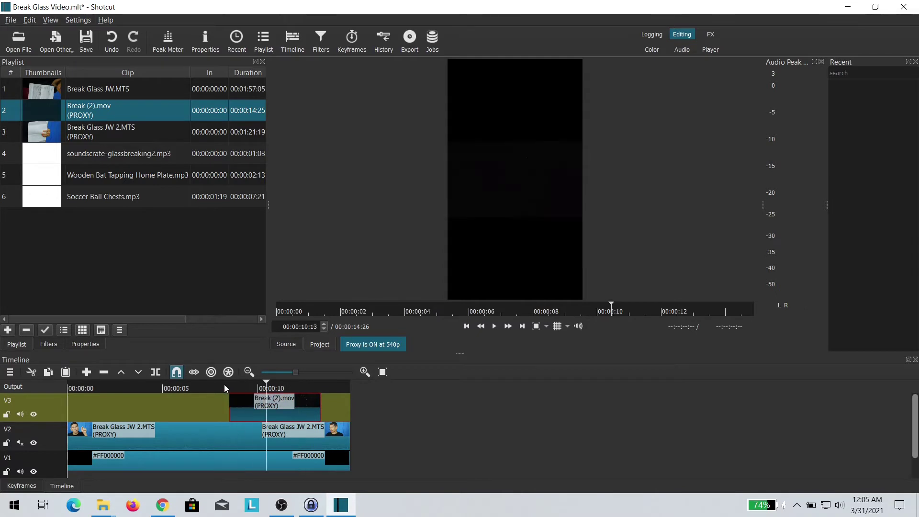
- Add a Blend Mode filter to the Break (2).mov clip and set its blend mode to Screen
left_click(49, 344)
left_click(10, 154)
type("bl")
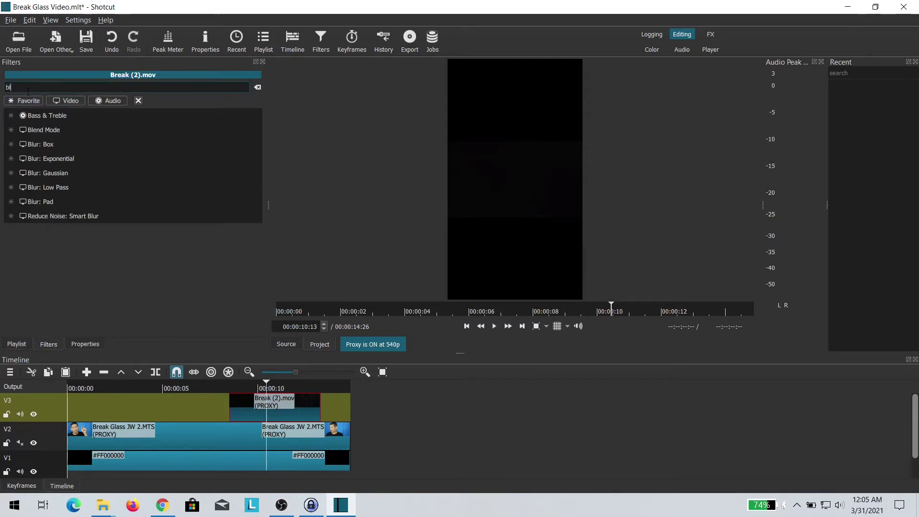
left_click(43, 131)
left_click(64, 167)
left_click(64, 166)
- Preview the blended shatter, move Break (2).mov 17 frames later on V3, and play the section again
left_click(219, 388)
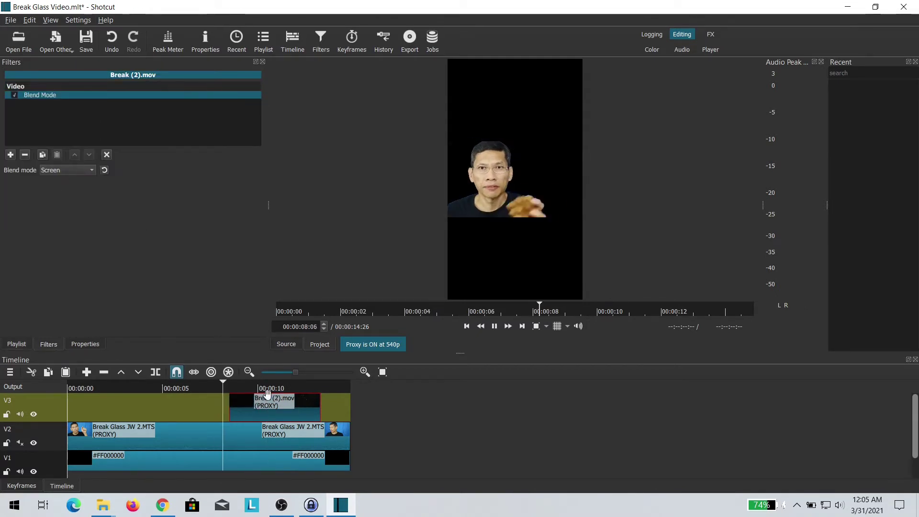
key("space")
left_click_drag(293, 408, 304, 408)
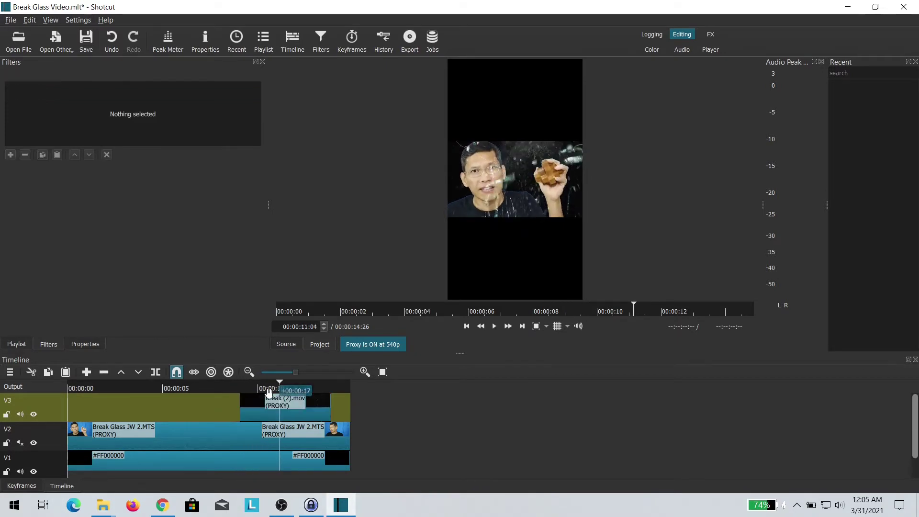
left_click(215, 387)
key("space")
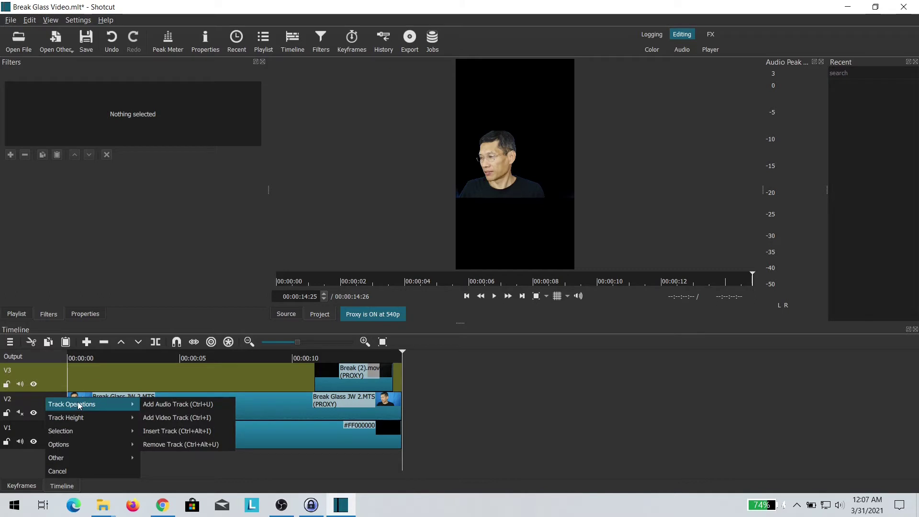
- Add an audio track and place soundscrate-glassbreaking2.mp3 on it just before the moment the glass shatters
left_click(148, 404)
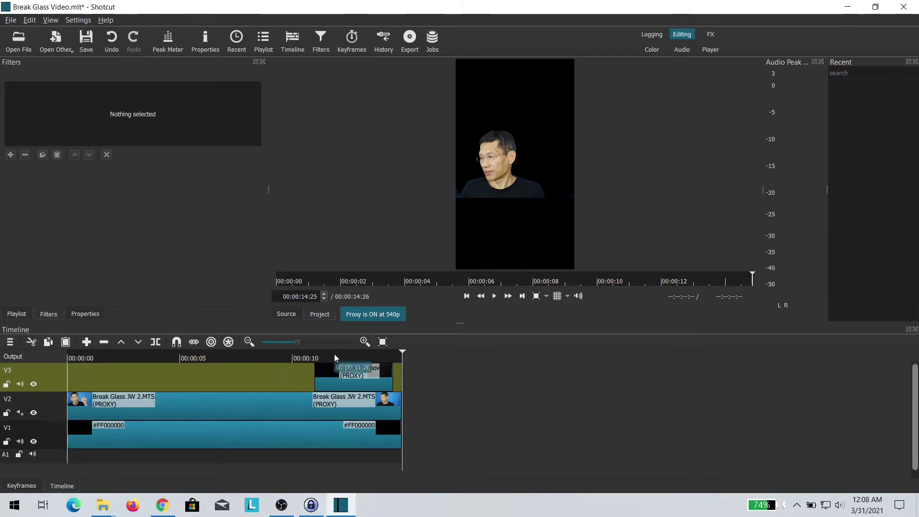
left_click(300, 356)
key("space")
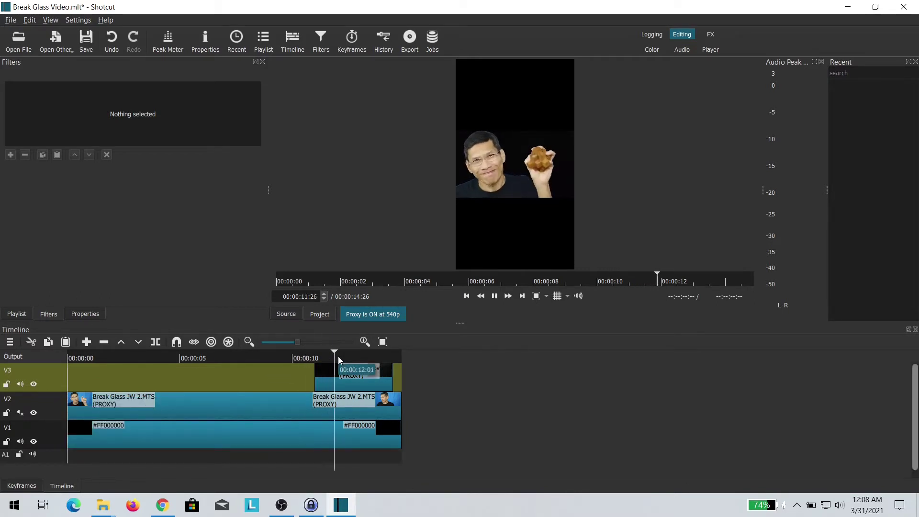
key("space")
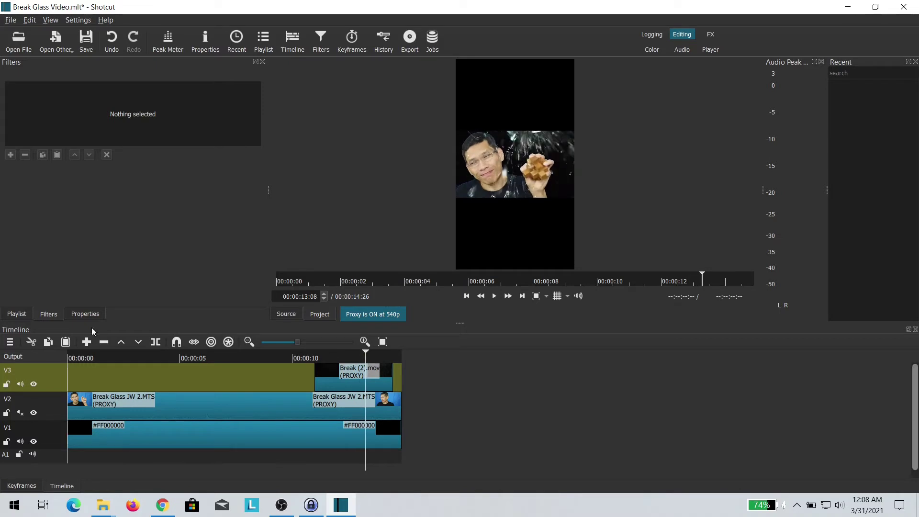
left_click(16, 314)
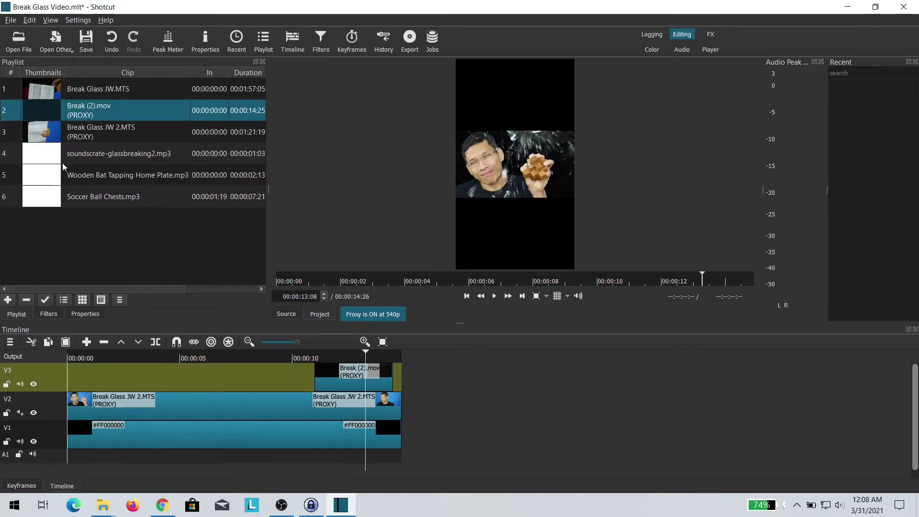
left_click_drag(82, 152, 351, 462)
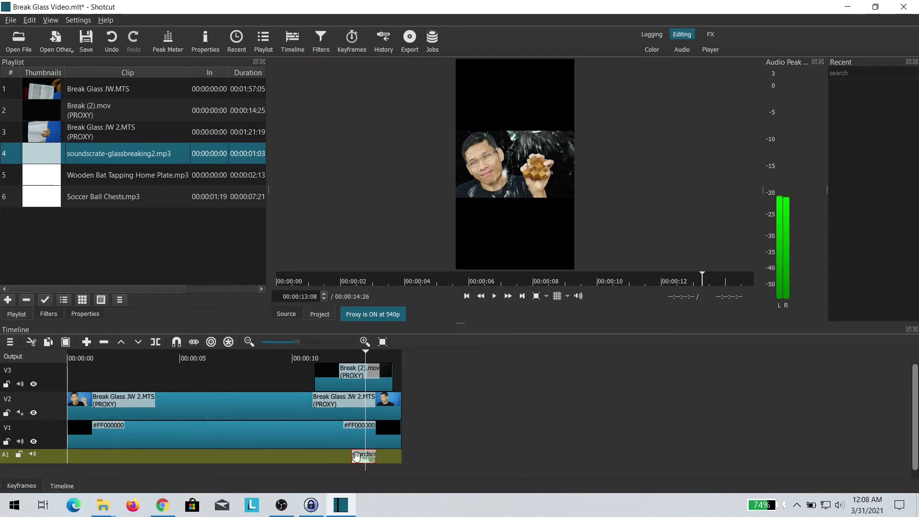
- Shift the glass-breaking sound on A1 to start at about 13 seconds and play back the shatter to check the sync
key("space")
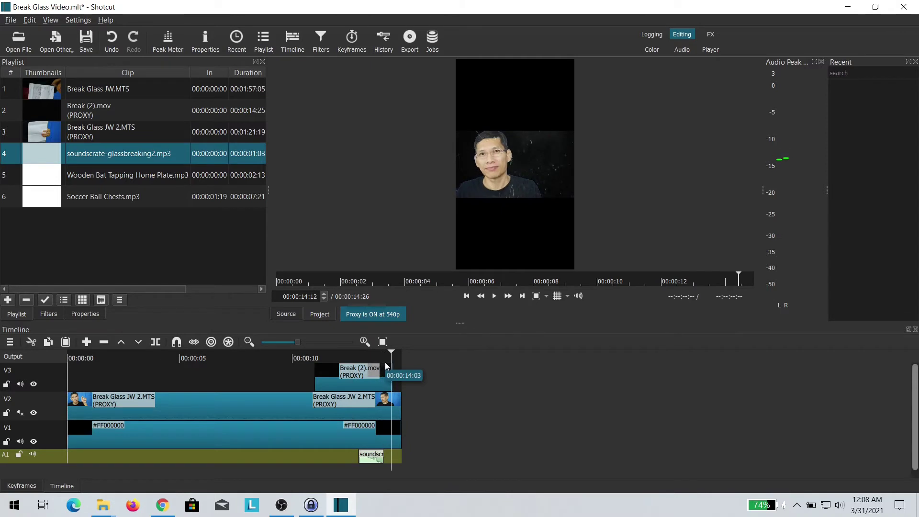
left_click(355, 357)
key("space")
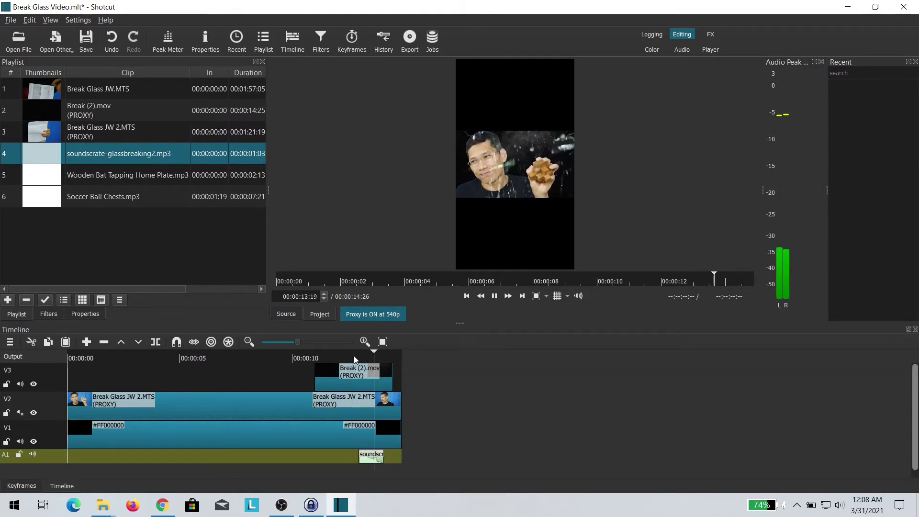
key("space")
key("space")
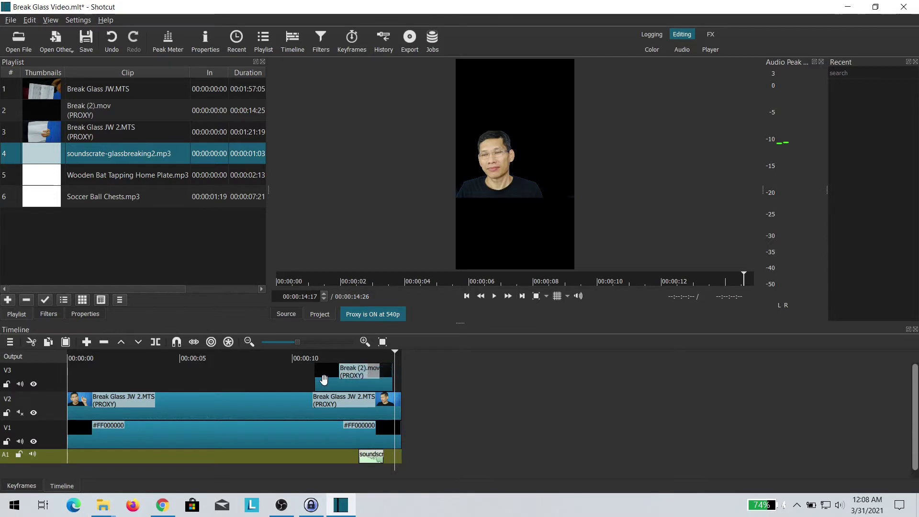
- Find where the object taps the glass and place Wooden Bat Tapping Home Plate.mp3 on A1 at about 9.4 seconds
left_click(220, 354)
key("space")
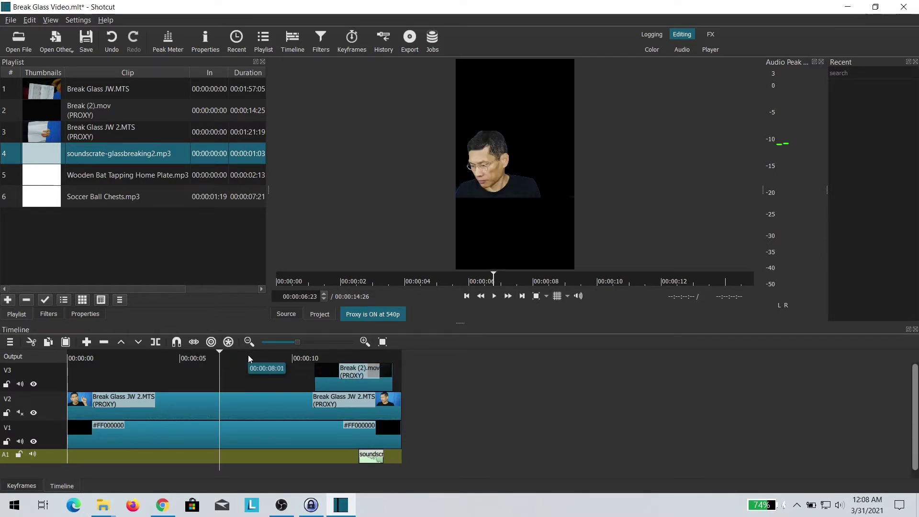
key("space")
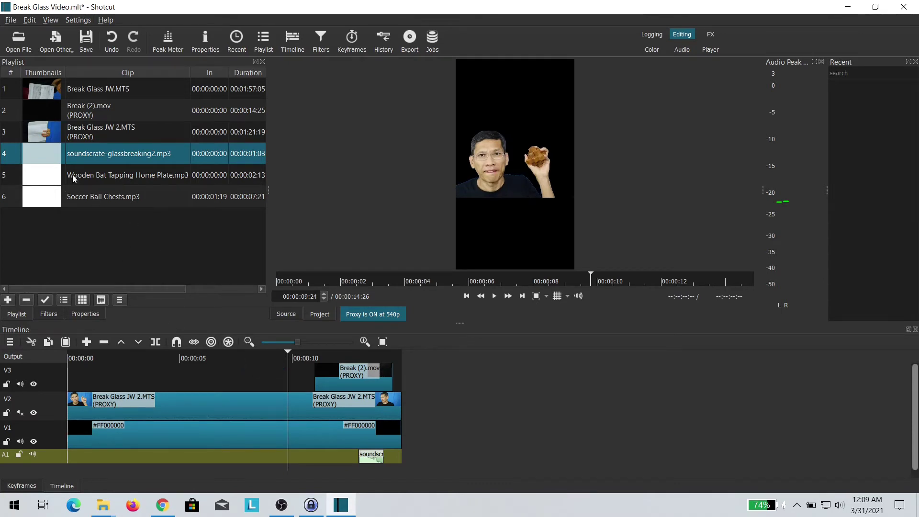
left_click_drag(73, 174, 278, 457)
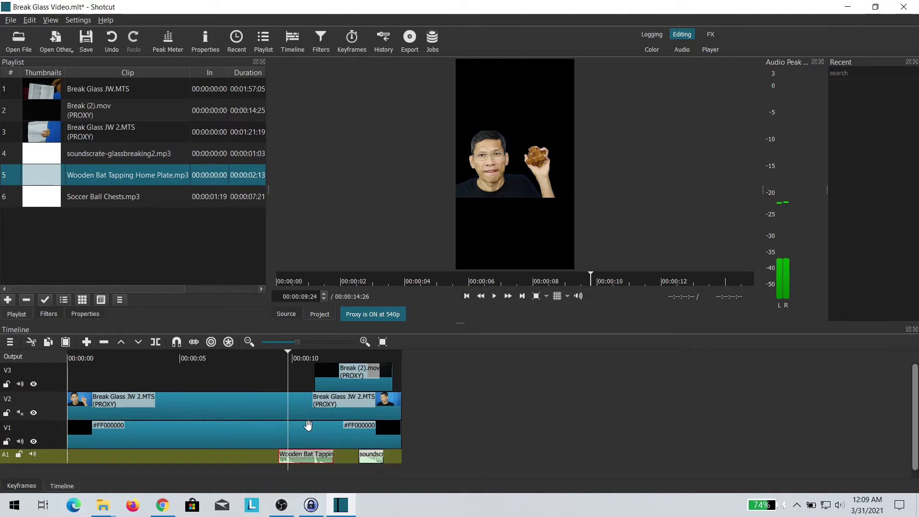
- Play back the section with the wooden bat sound to check its sync with the tapping
left_click_drag(288, 354, 311, 355)
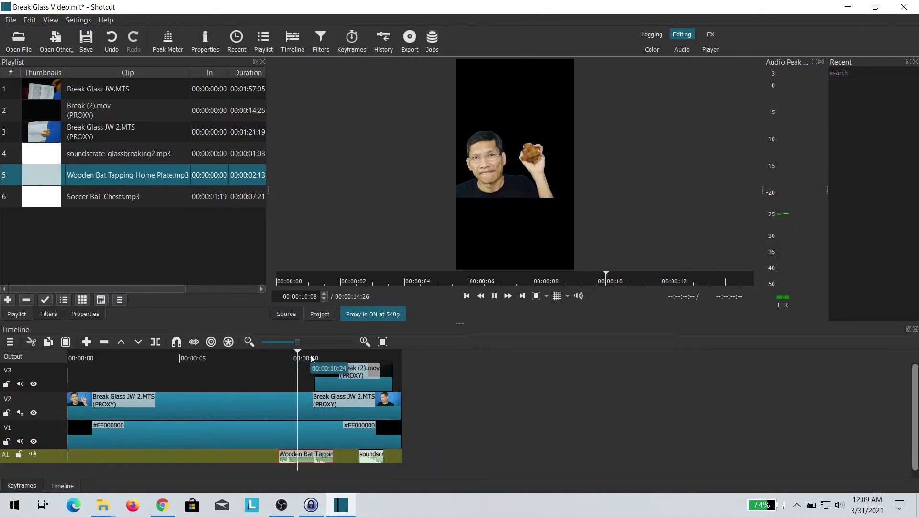
key("space")
- Shift the two split wooden bat sounds on A1 to start at about 7.9 and 10.4 seconds and play back the taps
key("space")
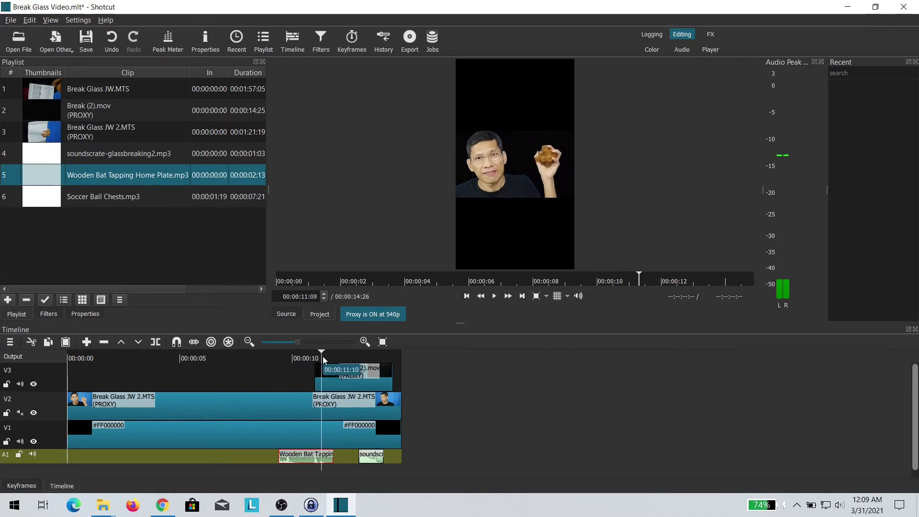
left_click_drag(266, 457, 258, 458)
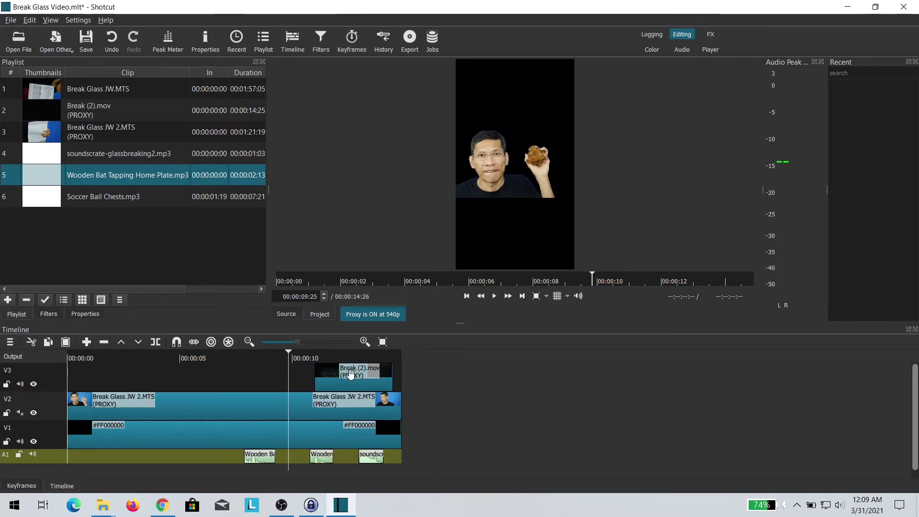
key("space")
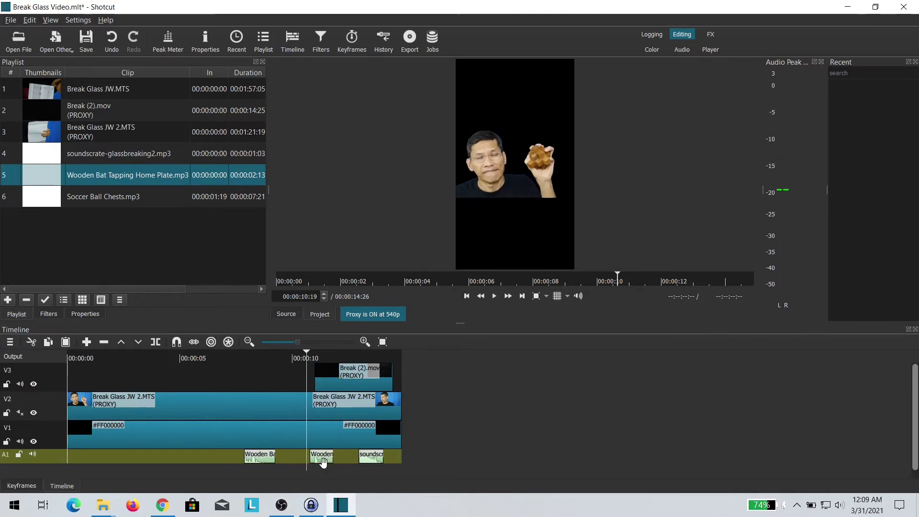
left_click_drag(321, 460, 315, 459)
left_click(279, 357)
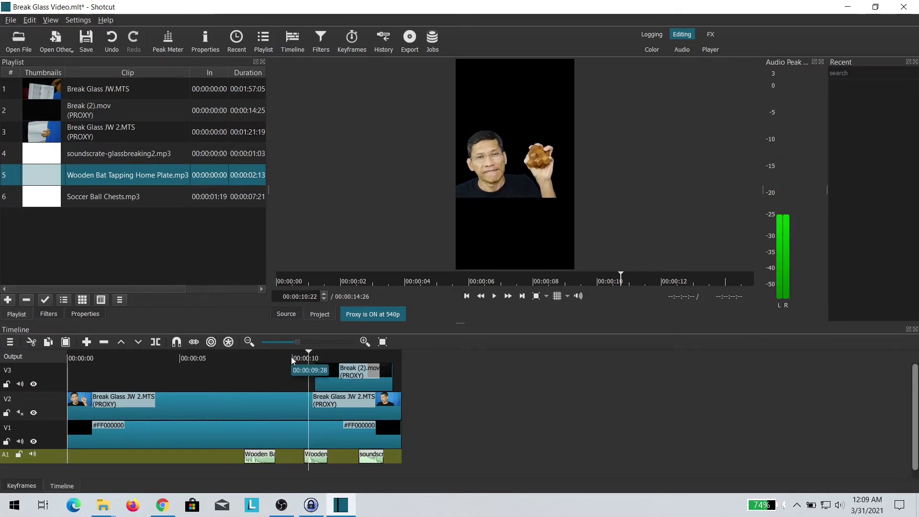
key("space")
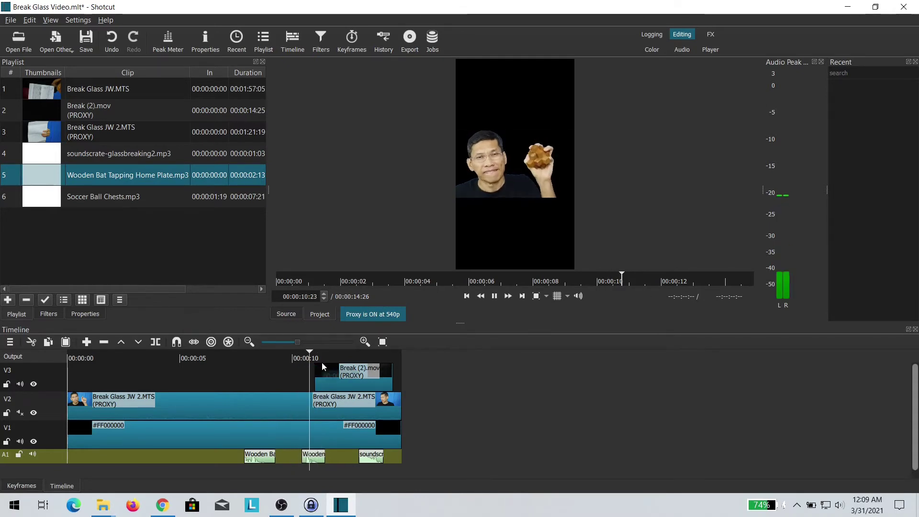
- Find the frame of the second object tap and move the later wooden bat sound on A1 to about 11.5 seconds
left_click(365, 342)
left_click(327, 366)
key("Right")
key("Right")
key("Right")
key("Right")
key("Right")
key("Right")
key("Right")
key("Right")
key("Right")
key("Right")
key("Right")
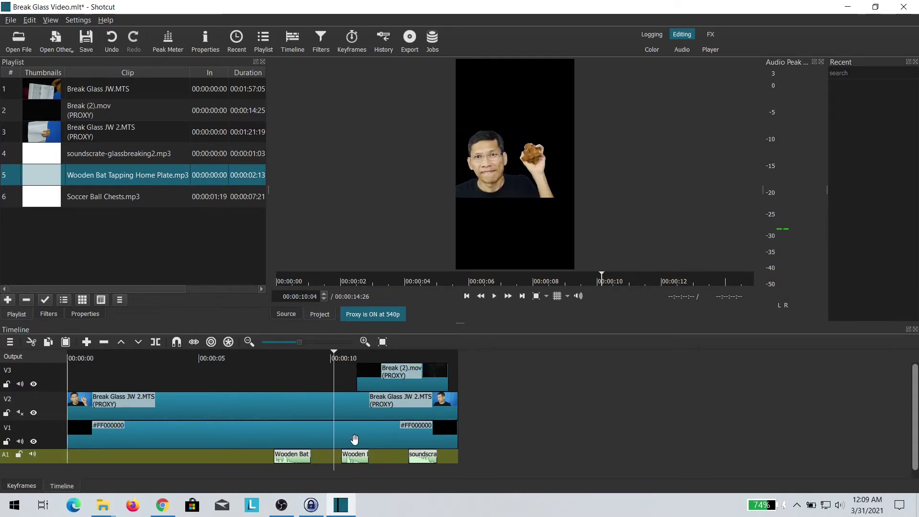
left_click_drag(354, 455, 386, 465)
left_click(362, 356)
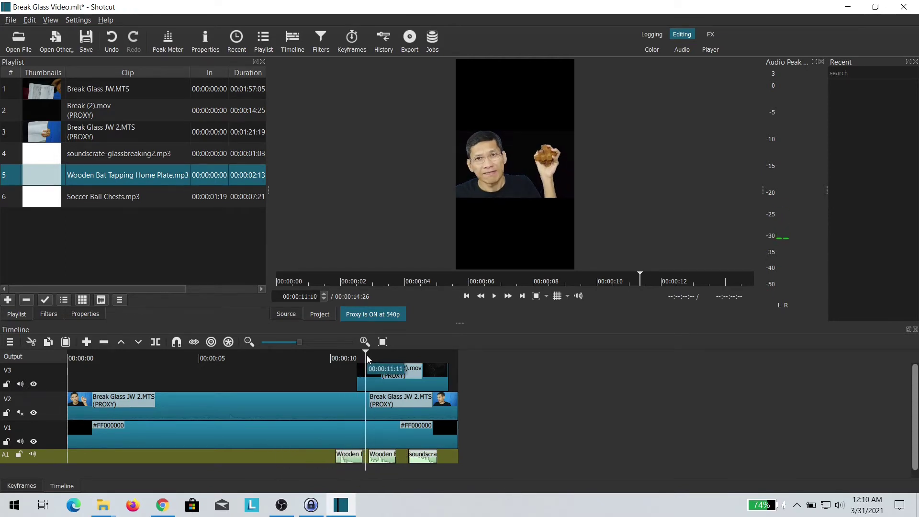
- Try moving the later wooden bat sound to about 8.7 seconds and pasting a copy of the other one at 11.5 seconds, undoing the paste
left_click(369, 356)
left_click_drag(385, 458, 311, 458)
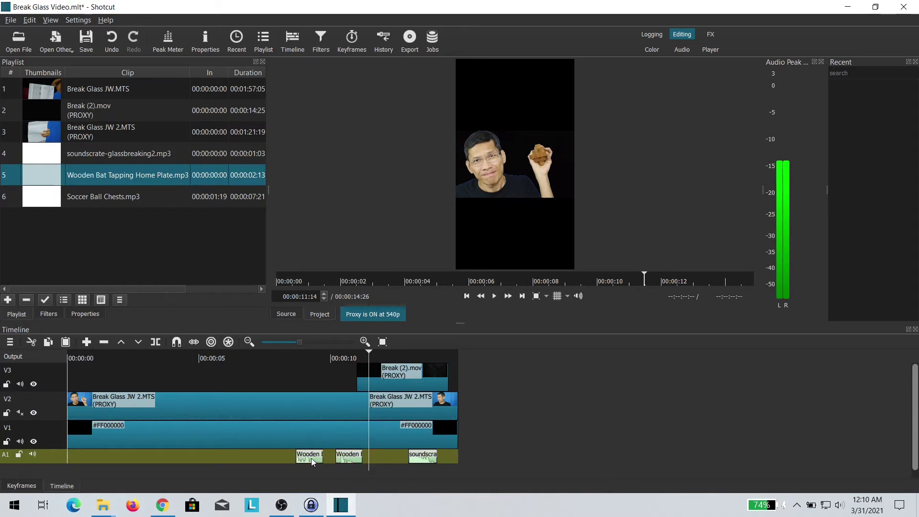
left_click(346, 455)
key("ctrl+c")
key("ctrl+v")
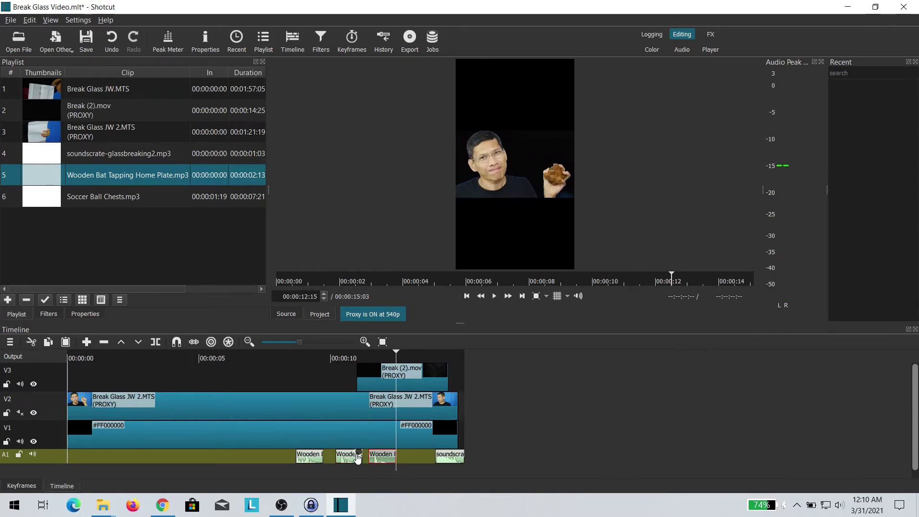
key("ctrl+z")
key("ctrl+y")
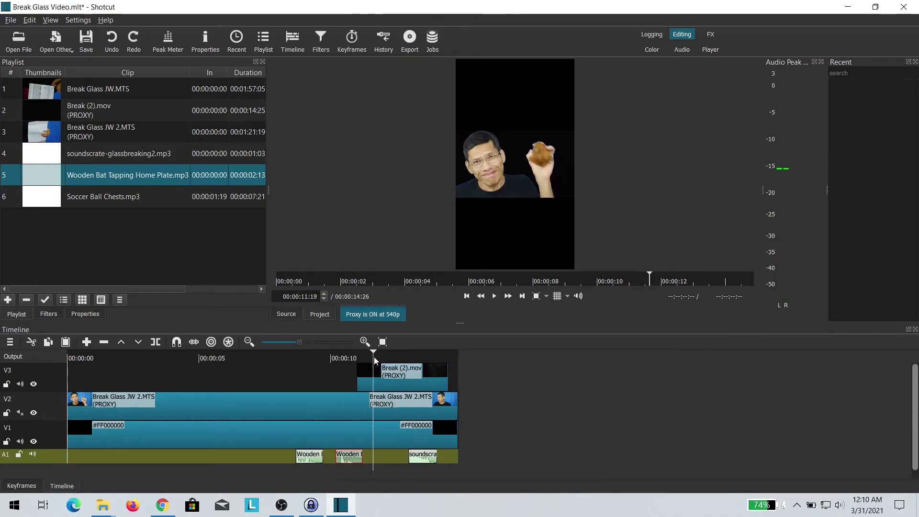
- Find where the fist first knocks on the glass and place Soccer Ball Chests.mp3 on A1 at about 1.3 seconds
left_click(170, 357)
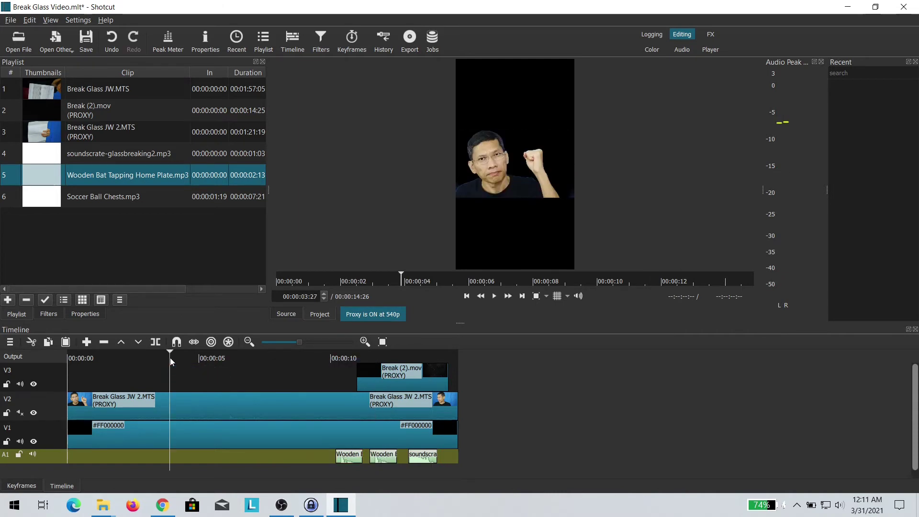
left_click(101, 354)
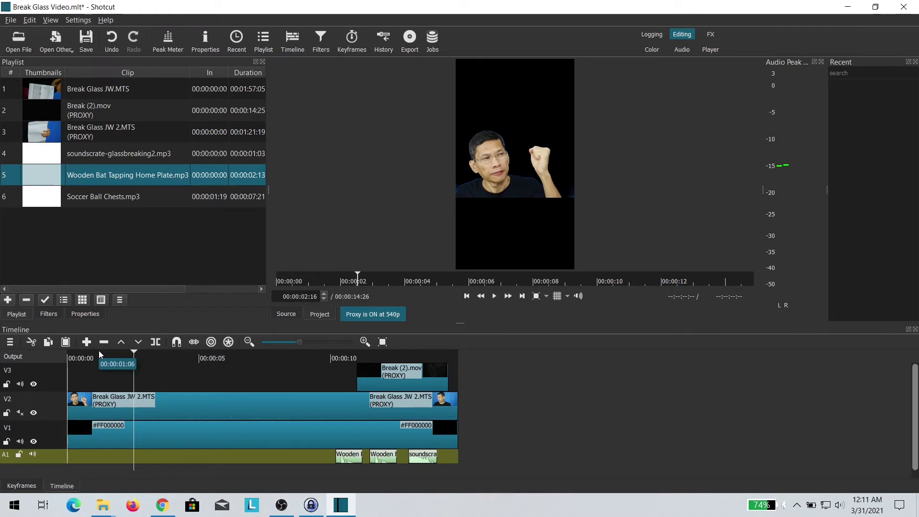
left_click(98, 351)
key("space")
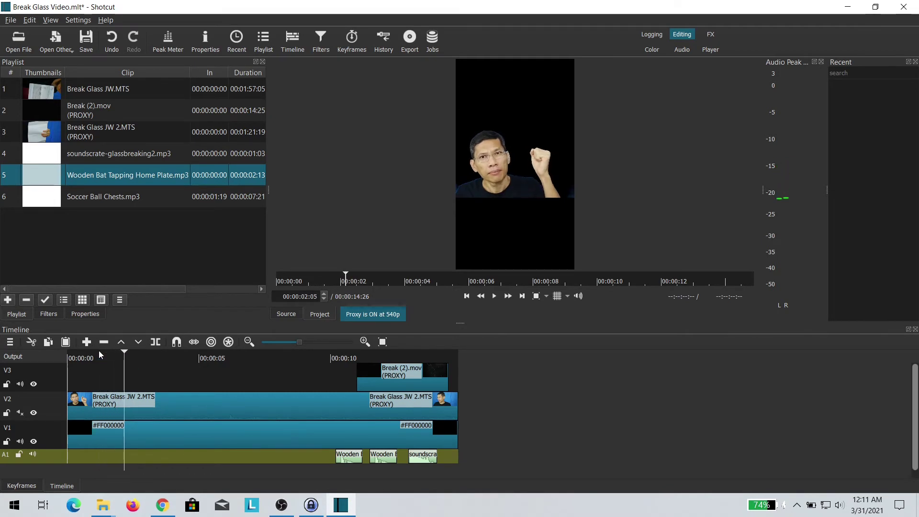
key("space")
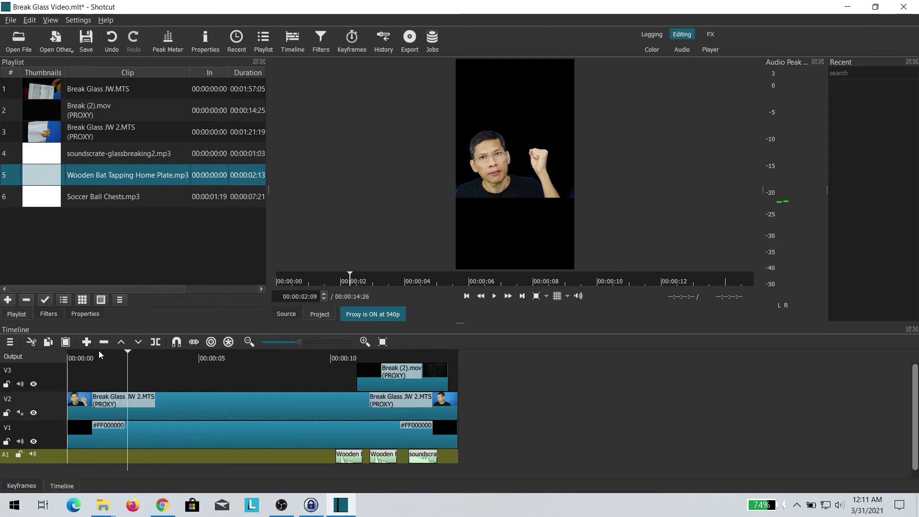
left_click(94, 196)
left_click_drag(95, 196, 128, 458)
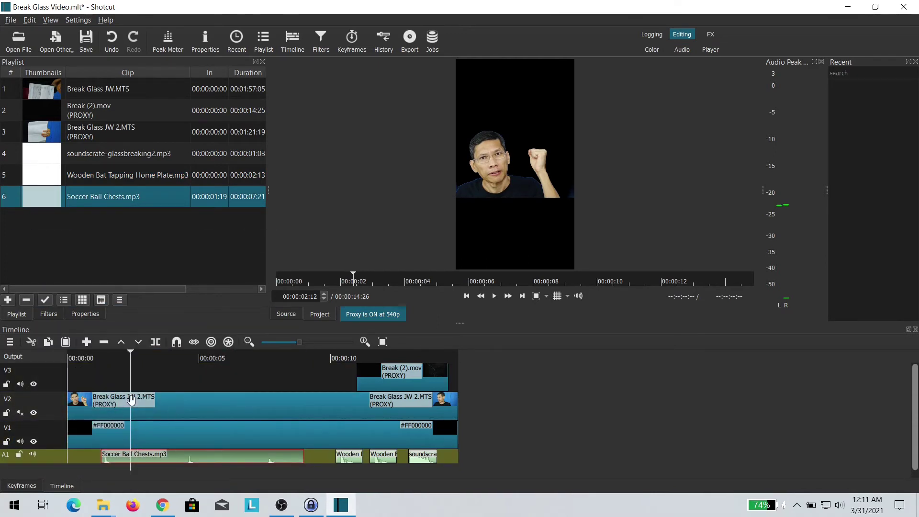
- Split the Soccer Ball Chests.mp3 clip at about 2 and 4.2 seconds and delete the section between the cuts
left_click_drag(133, 352, 119, 351)
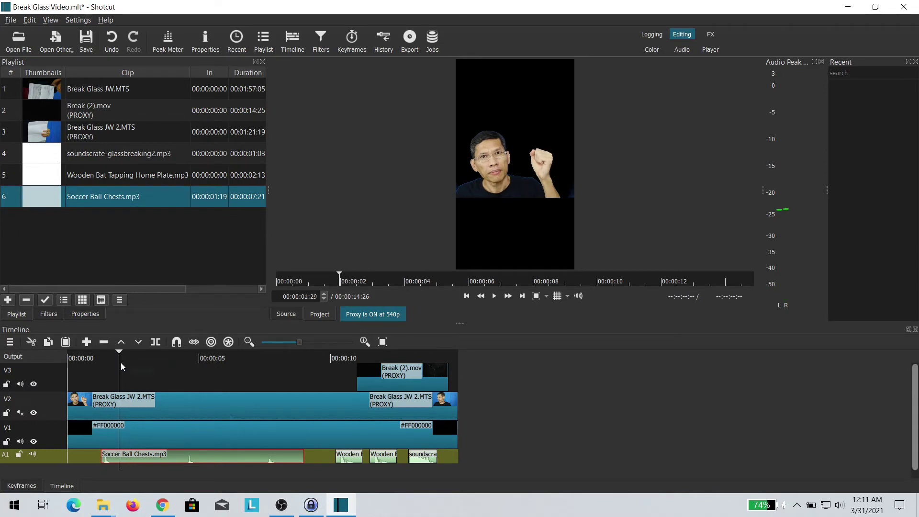
key("s")
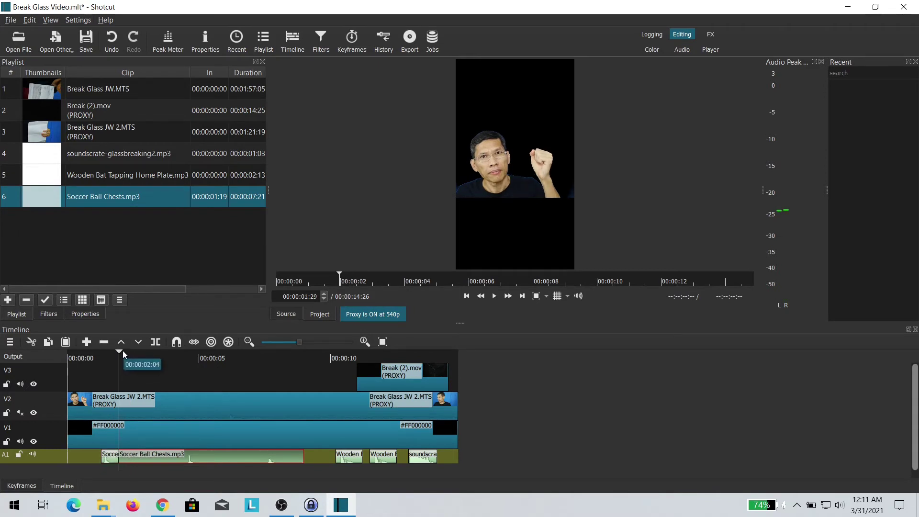
left_click_drag(123, 352, 178, 376)
key("s")
left_click(142, 454)
key("Delete")
- Play back the first knock and shift the short first piece of the soccer ball sound later on A1
left_click(102, 353)
key("space")
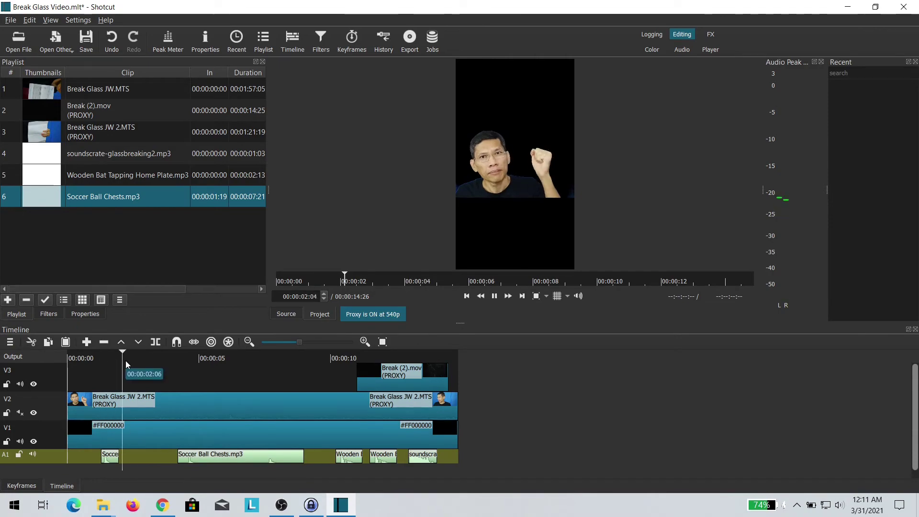
left_click_drag(116, 457, 153, 458)
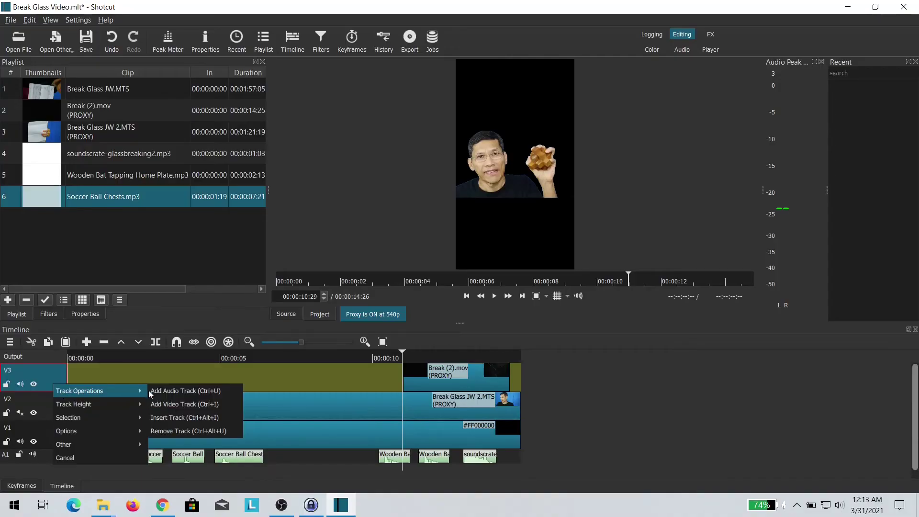
- Add video track V4 and place a transparent color clip on it, stretched over the full length of the video
left_click(160, 404)
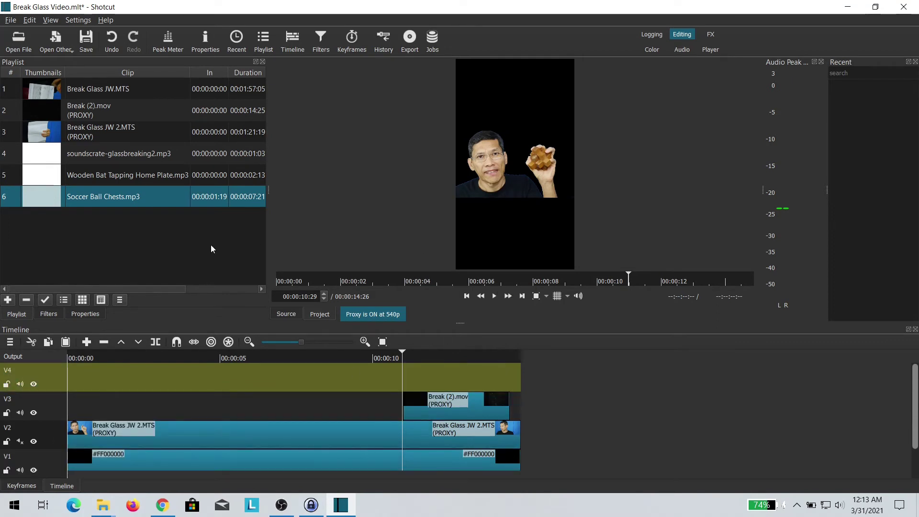
left_click(55, 38)
left_click(48, 63)
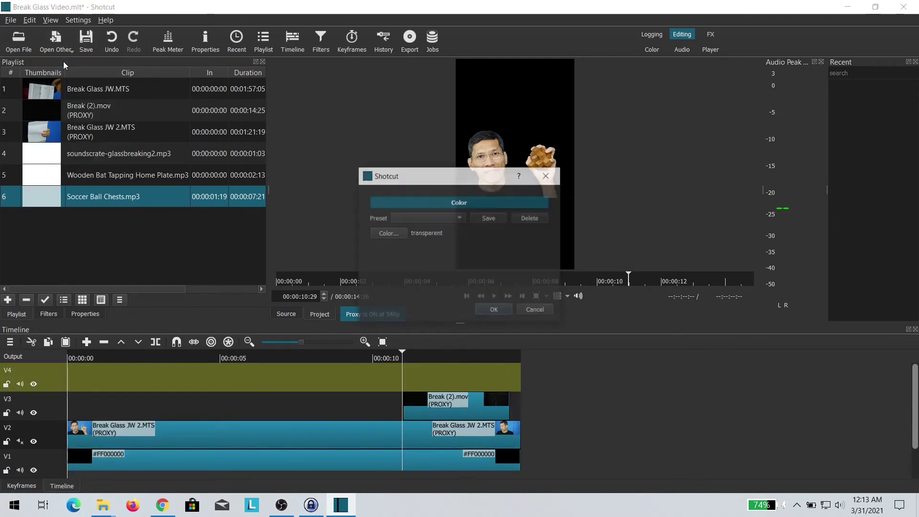
left_click(492, 310)
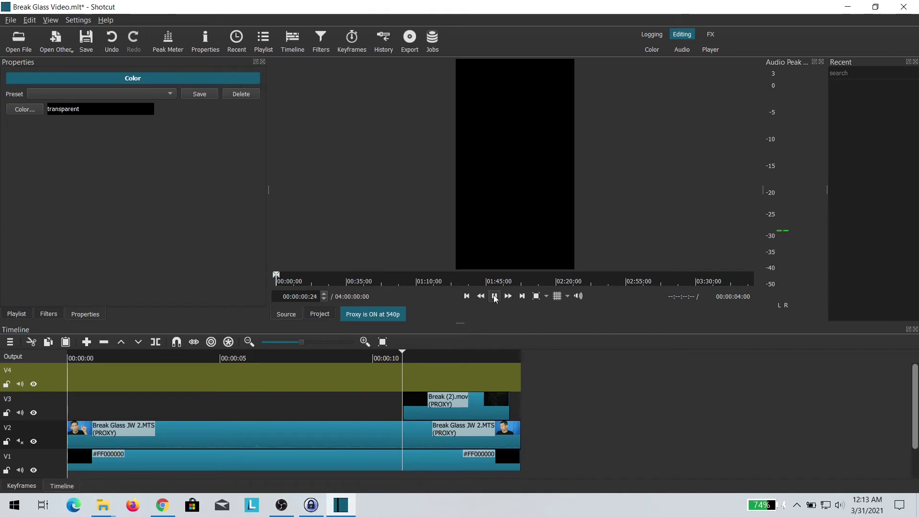
left_click_drag(466, 254, 359, 366)
left_click_drag(441, 366, 525, 382)
- Add a Text: Simple filter reading "Area 51" to the V4 clip and shrink it to sit above the man's head at position 223, 380
left_click(243, 382)
left_click(48, 314)
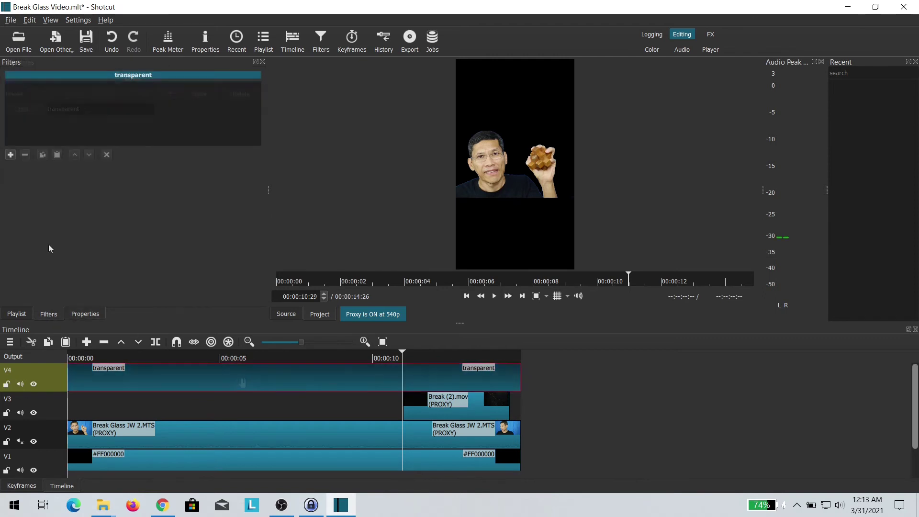
left_click(7, 156)
left_click(70, 100)
left_click(54, 220)
triple_click(38, 183)
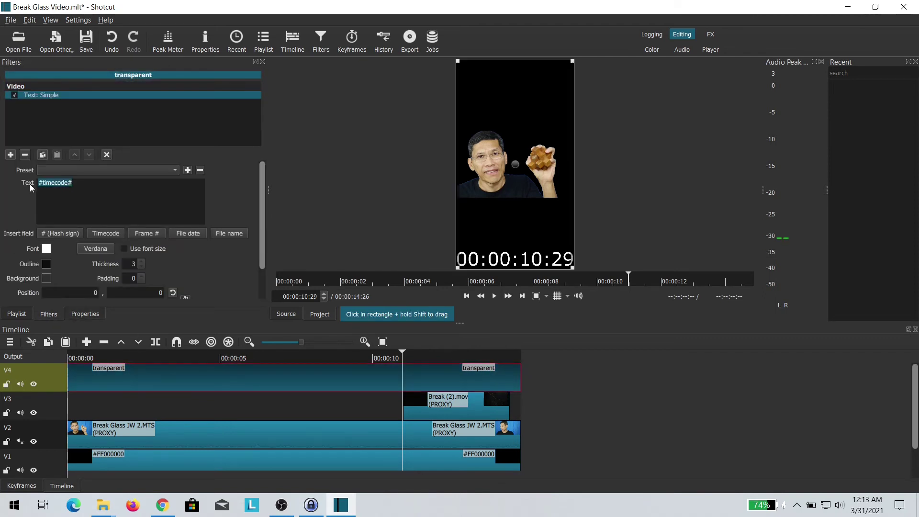
type("Area 51")
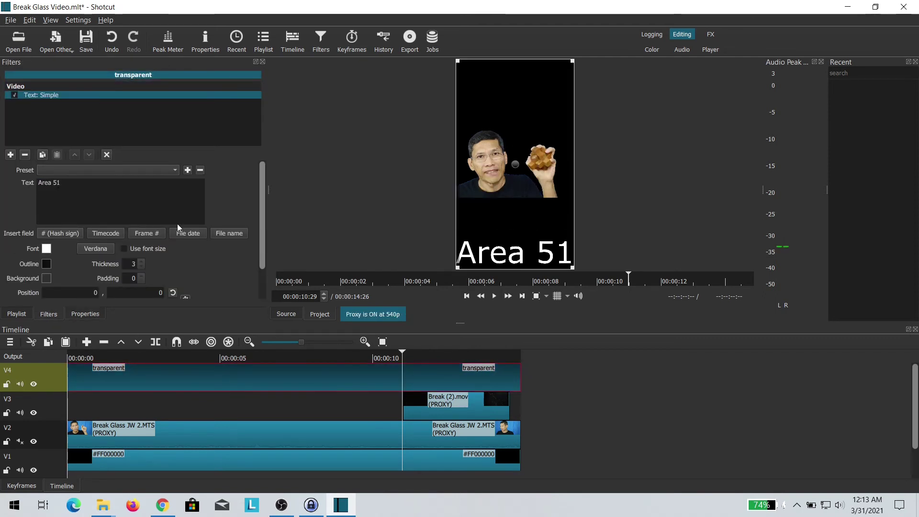
left_click_drag(456, 220, 467, 119)
left_click_drag(572, 61, 511, 115)
- Set the Area 51 text's font color to a darkened red and its outline color to red
left_click(46, 249)
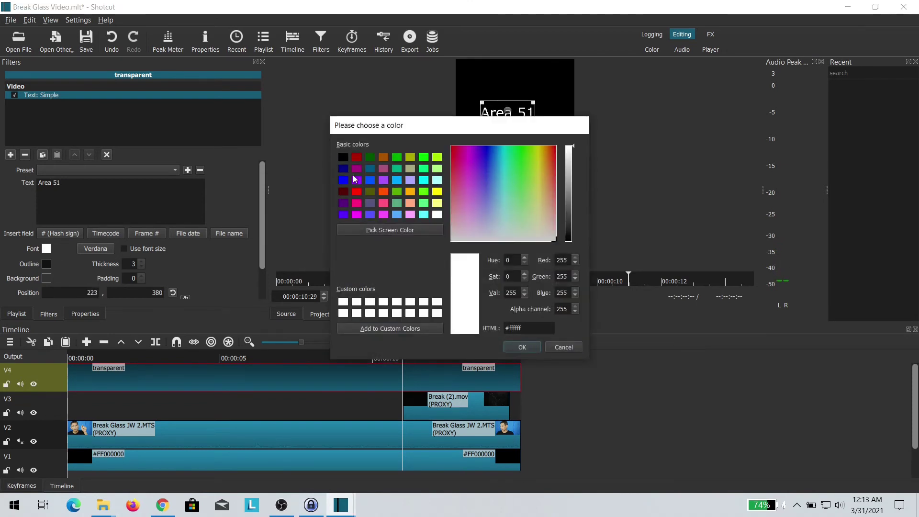
left_click(356, 192)
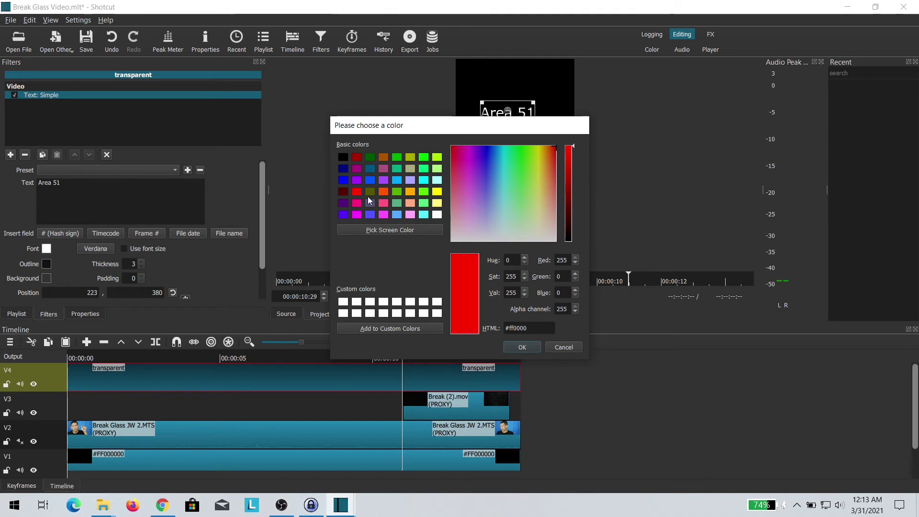
left_click_drag(573, 145, 573, 163)
left_click(521, 346)
left_click(49, 263)
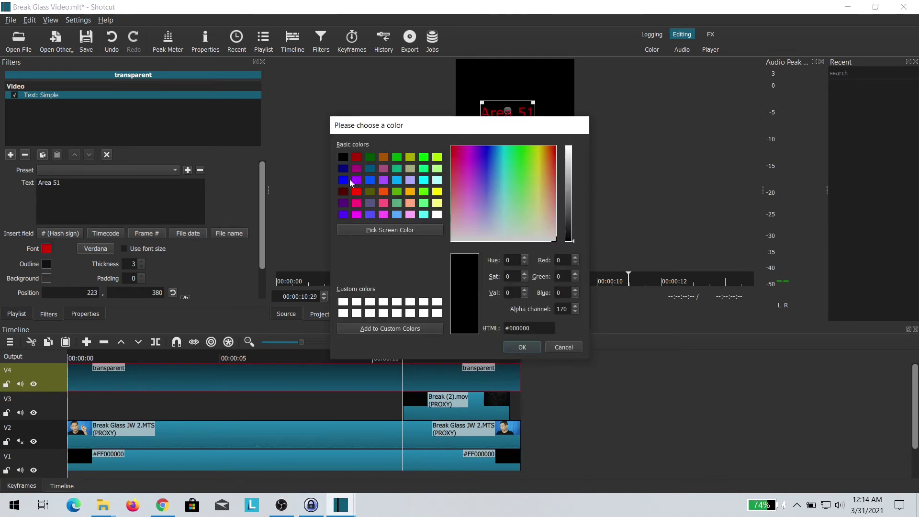
left_click(357, 192)
left_click(524, 345)
- Move the Area 51 text to position 271, 349 above the man and check it near the start of the video
left_click(96, 355)
left_click(102, 432)
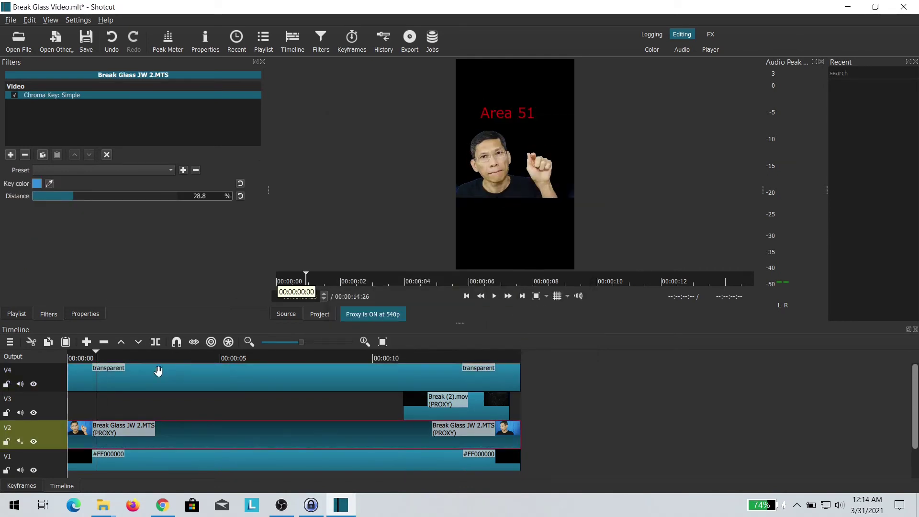
left_click(136, 378)
left_click_drag(509, 110, 515, 107)
left_click_drag(96, 357, 73, 357)
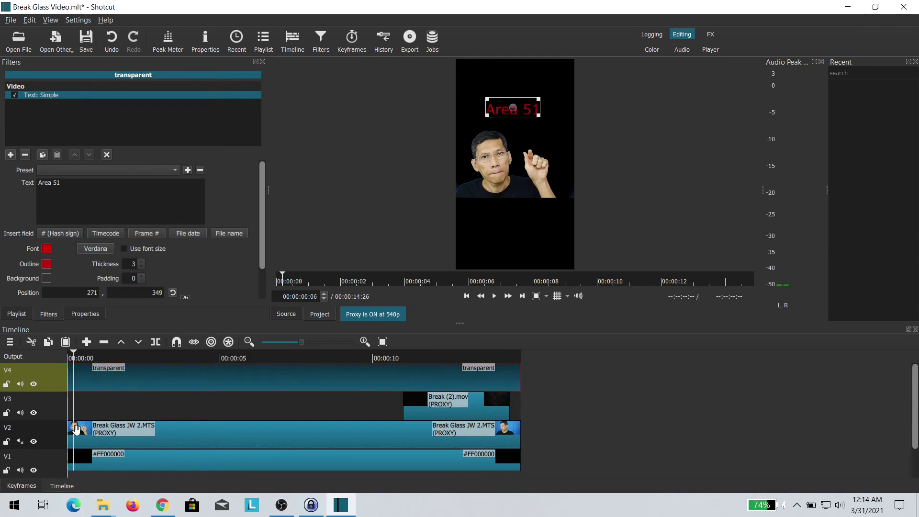
left_click(77, 431)
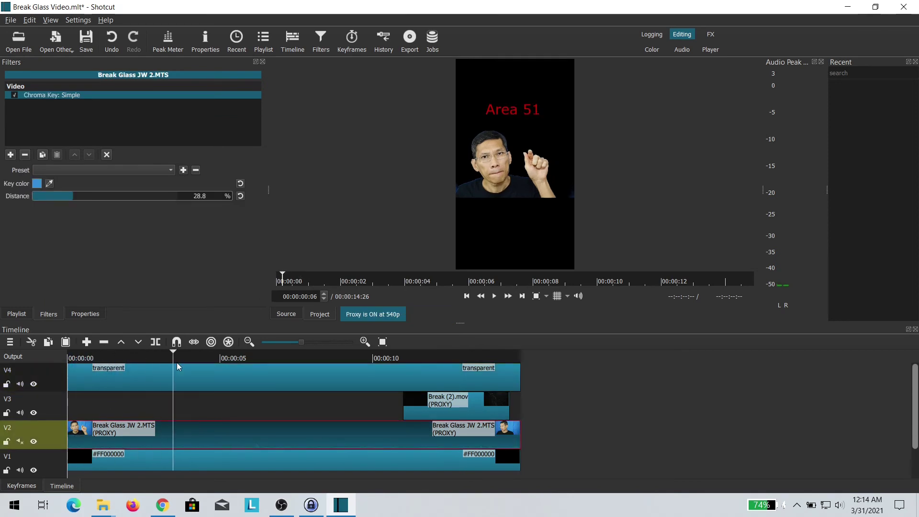
- Add an Opacity filter to the transparent text clip on V4
left_click(178, 375)
left_click(10, 154)
type("o")
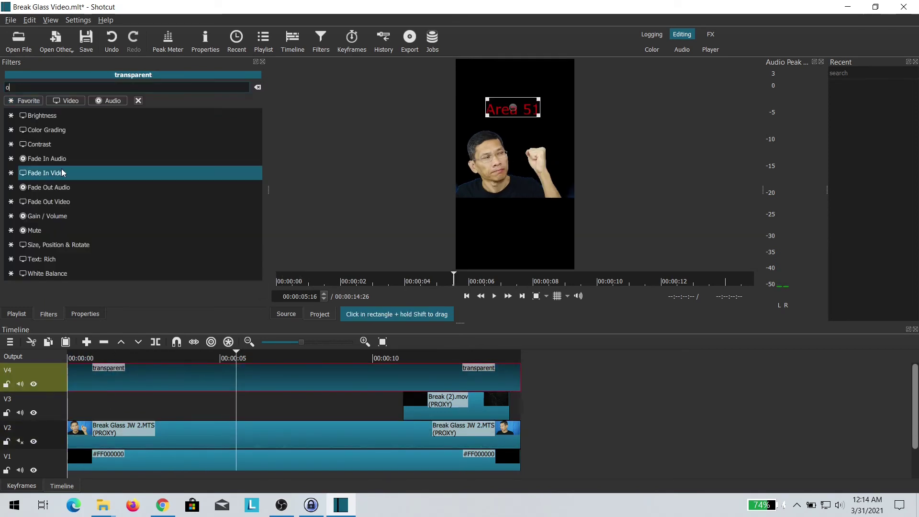
type("p")
left_click(61, 180)
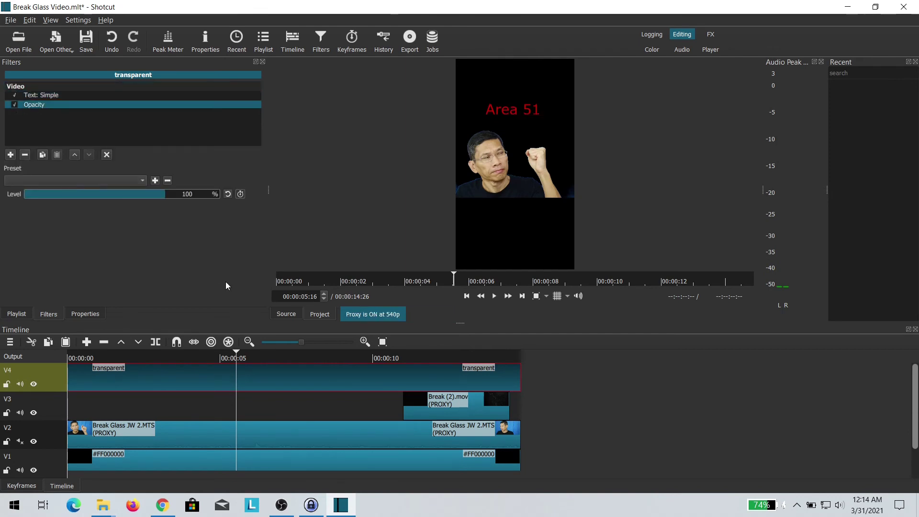
- Turn on keyframes for the opacity level at 00:00:00:08 and set the level to 89%
left_click_drag(78, 358, 75, 358)
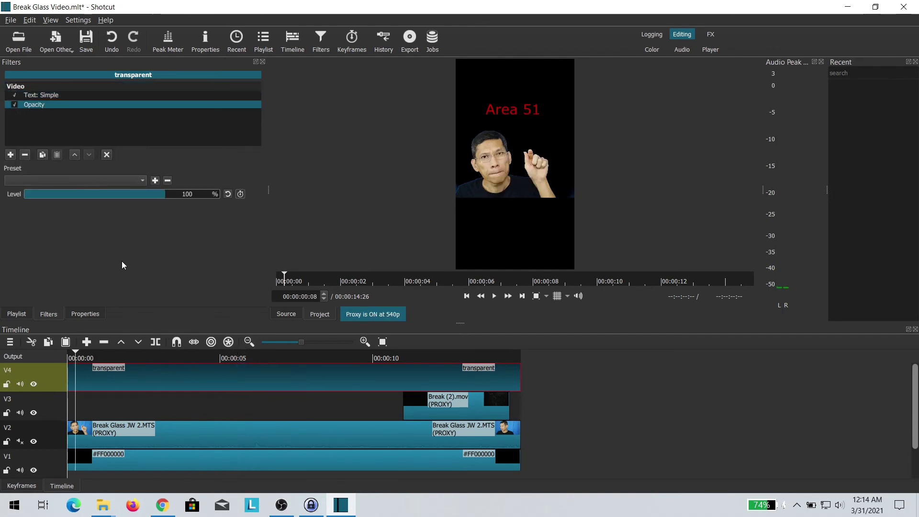
left_click(241, 194)
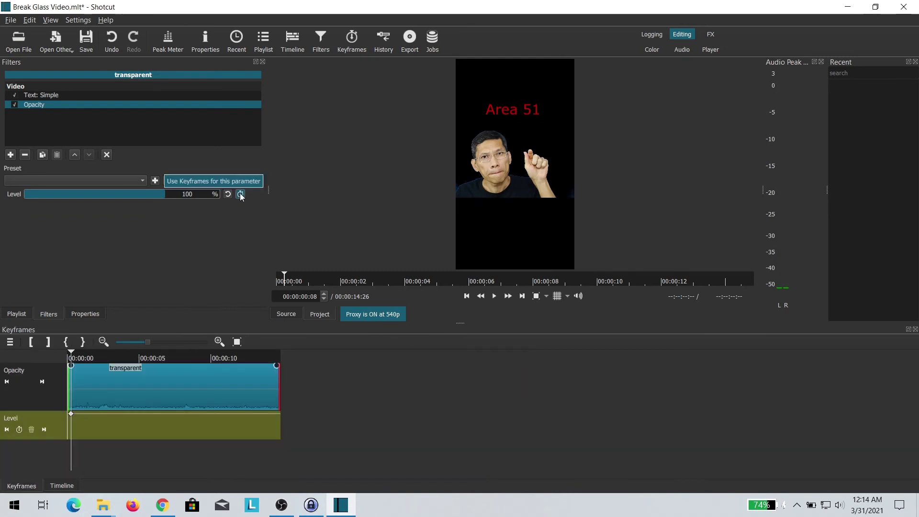
left_click_drag(158, 194, 151, 192)
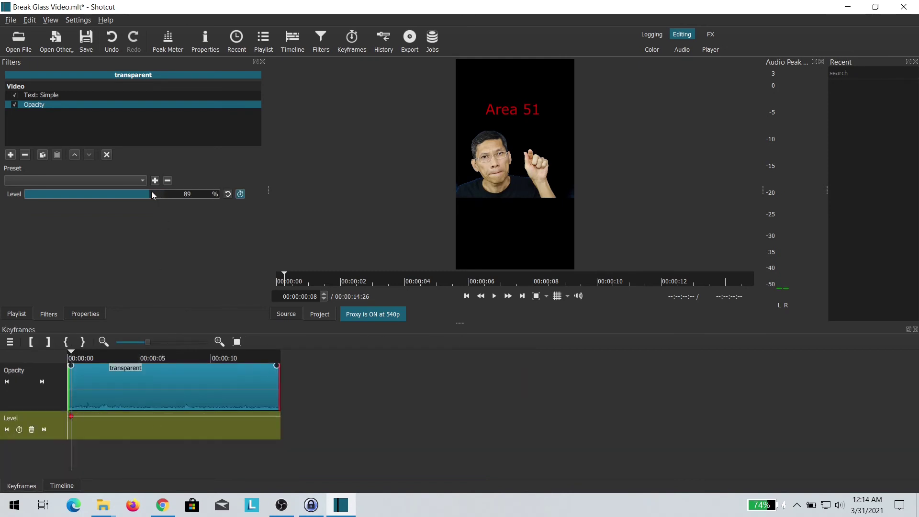
- Add four more 89% opacity keyframes at roughly even intervals along the text clip, placing the last at 00:00:13:25
left_click_drag(71, 353, 219, 355)
left_click(19, 430)
left_click(19, 430)
left_click(266, 355)
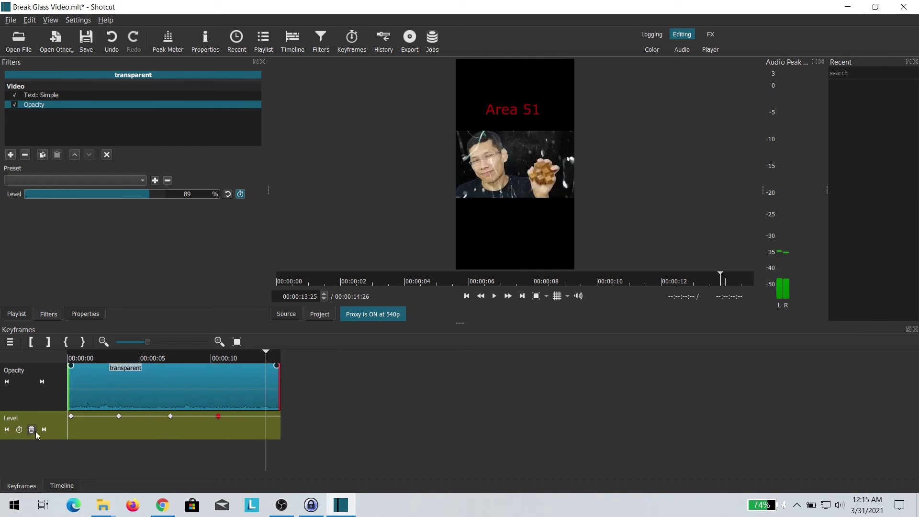
- Add dimmed opacity keyframes between the bright ones at 00:00:12:08 and 00:00:08:22, setting the level at 00:00:08:22 to 32%
left_click_drag(259, 355, 243, 355)
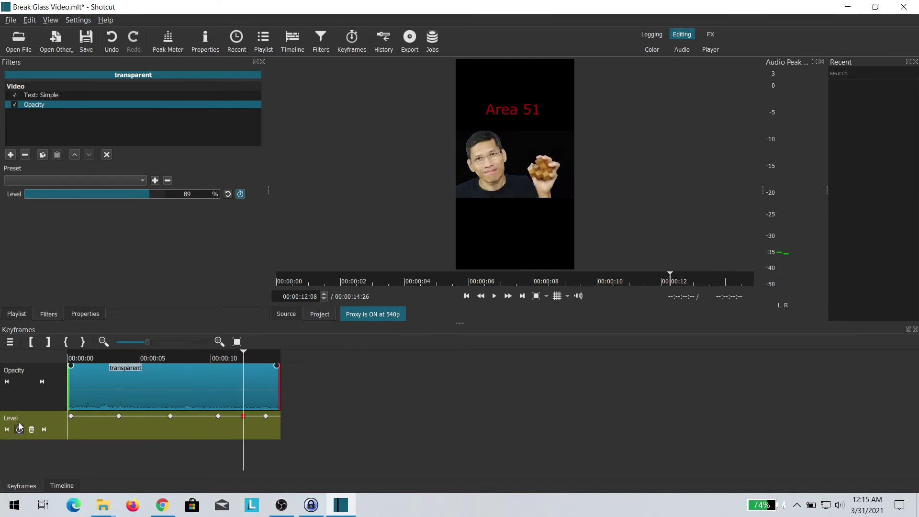
left_click(73, 194)
left_click_drag(240, 359, 192, 355)
left_click(19, 430)
type("32")
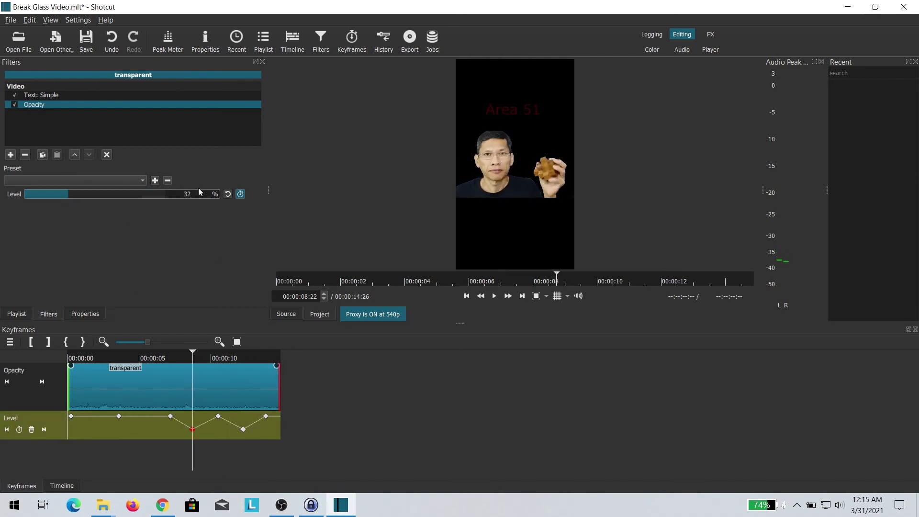
- Add opacity keyframes at 00:00:05:08 and about 00:00:01:22, lowering both to match the other dimmed keyframes
left_click(143, 359)
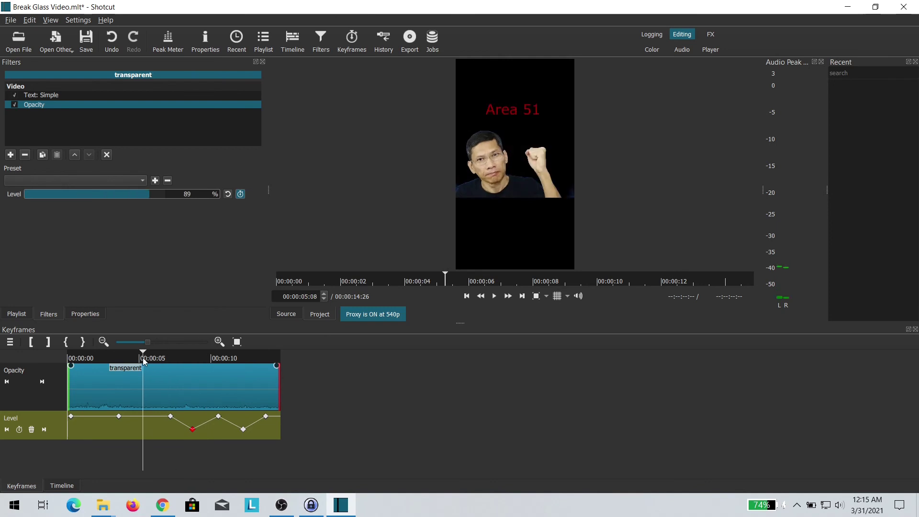
left_click_drag(143, 415, 143, 428)
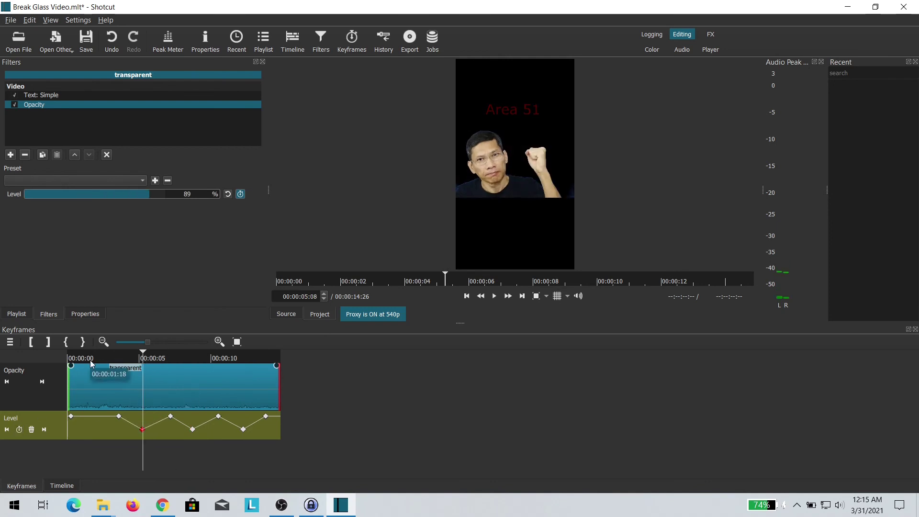
left_click(92, 378)
left_click(19, 429)
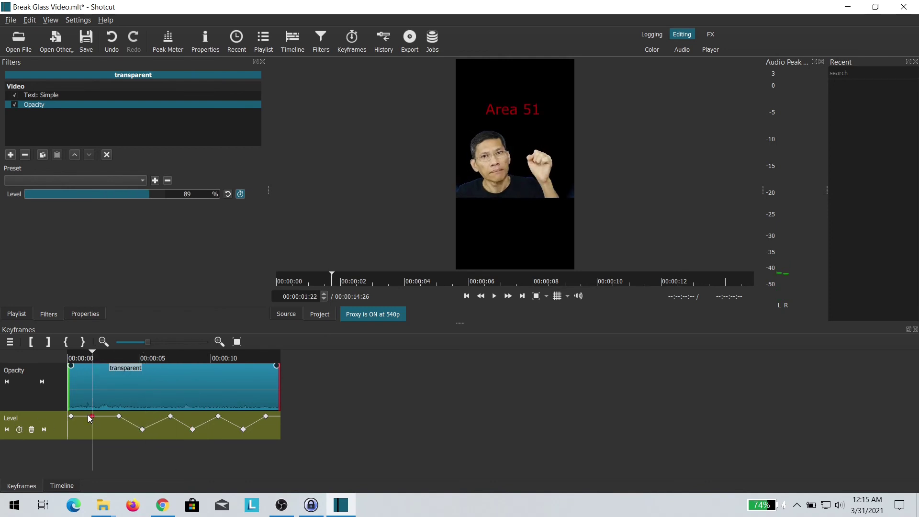
left_click_drag(89, 418, 94, 434)
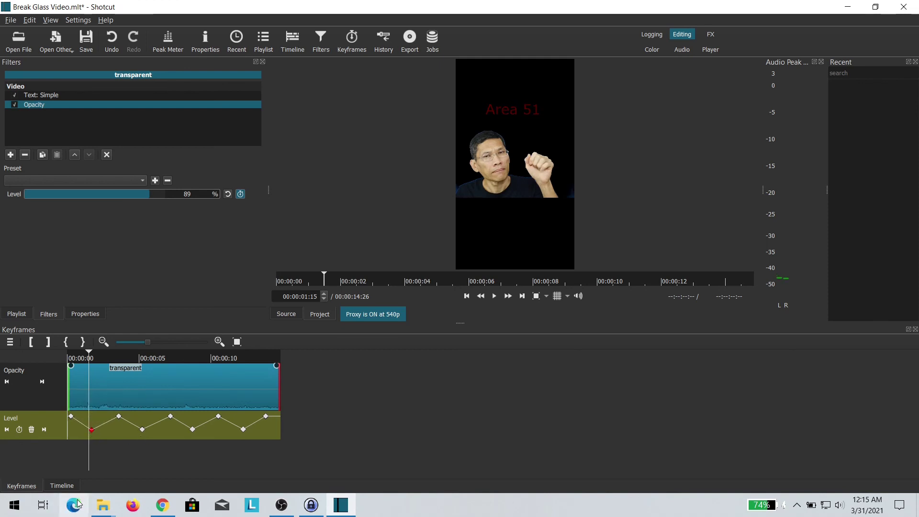
- Return to the timeline and play the video from the start to check the pulsing Area 51 text and glass break
left_click(61, 485)
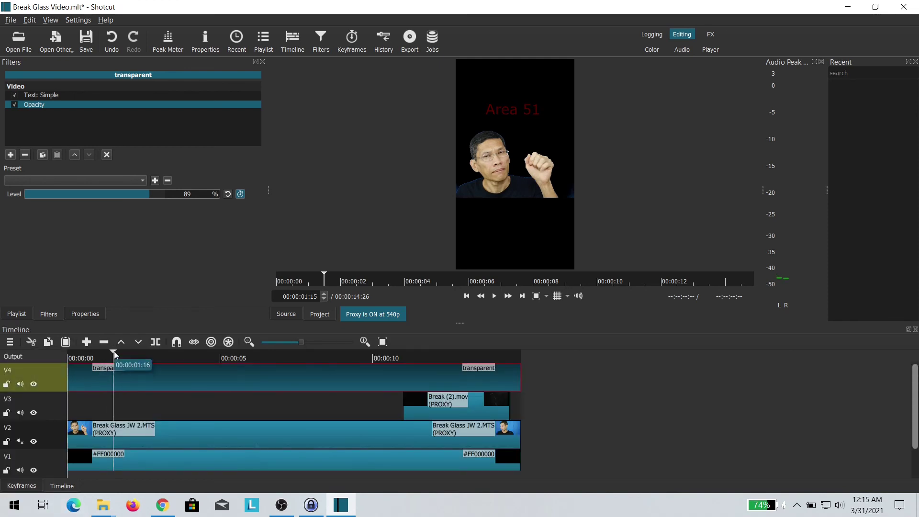
left_click_drag(113, 354, 69, 358)
key("space")
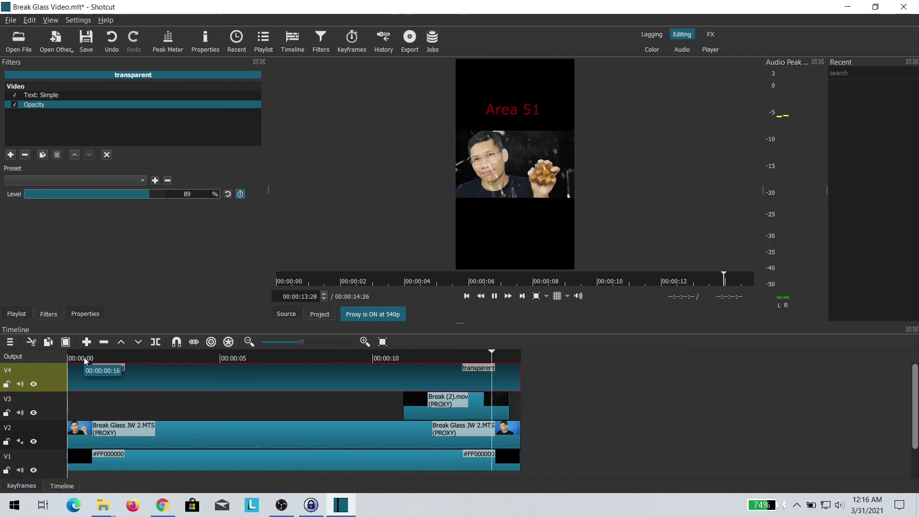
key("space")
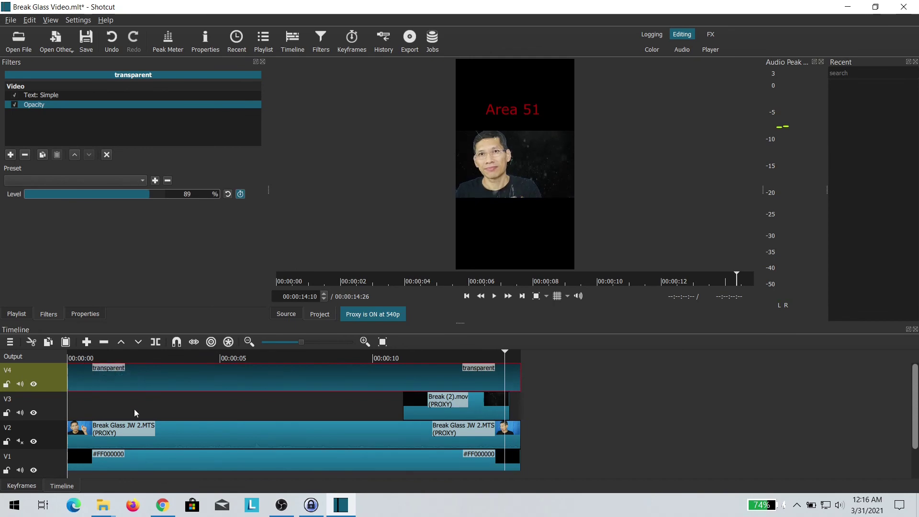